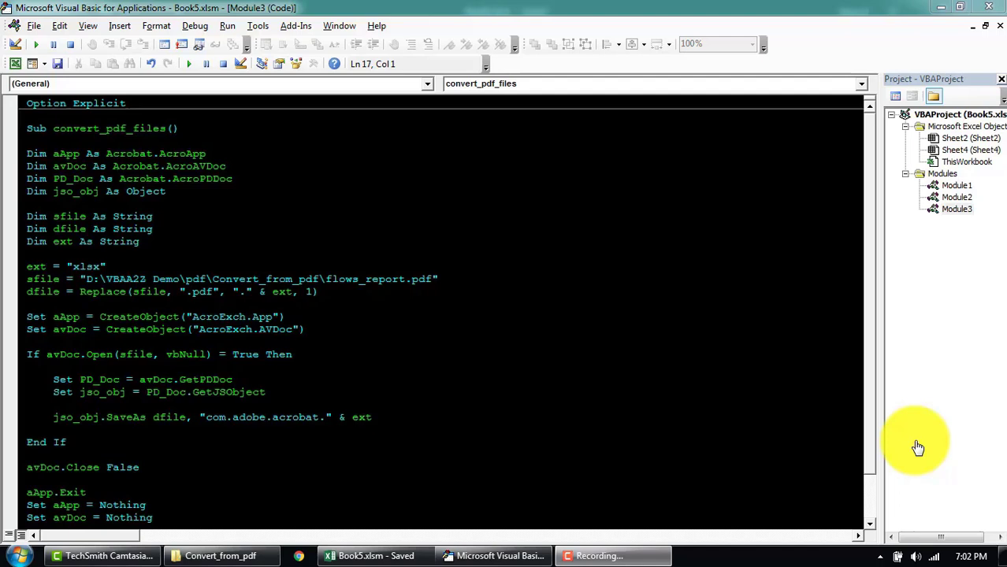
# - Add a blank Sheet5 to Book5 and start a Web source in the Power Query Editor
pyautogui.click(399, 553)
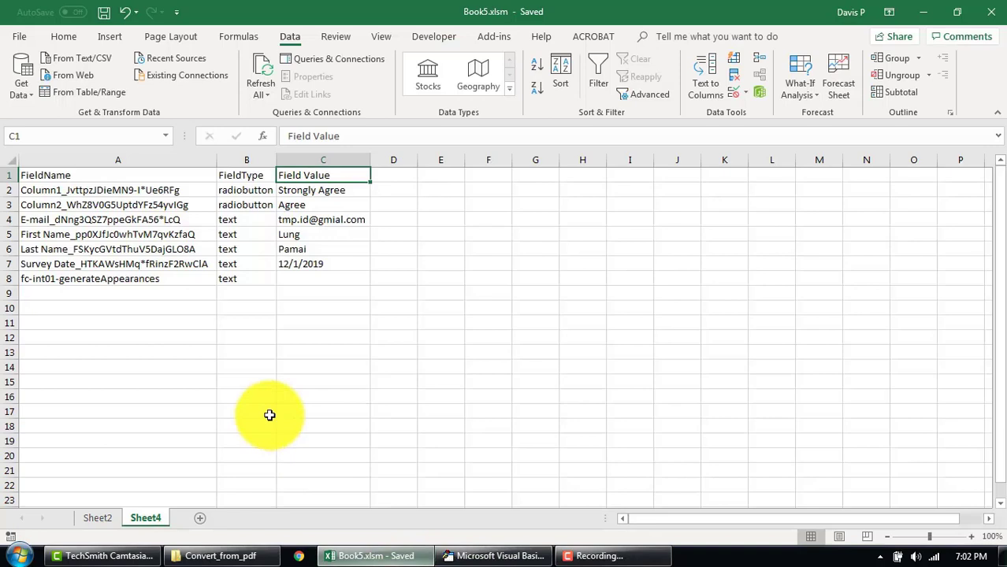
pyautogui.click(199, 518)
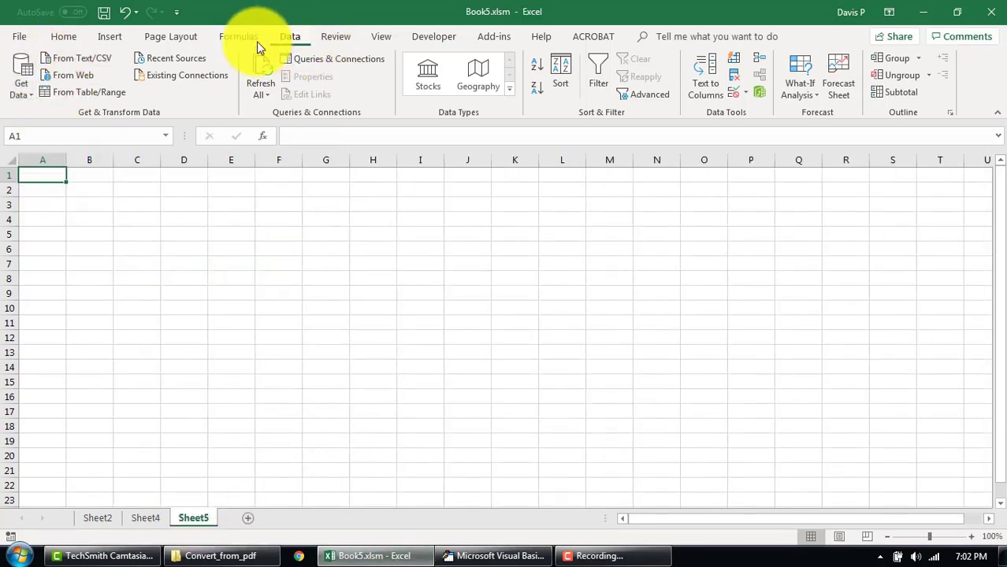
pyautogui.click(32, 96)
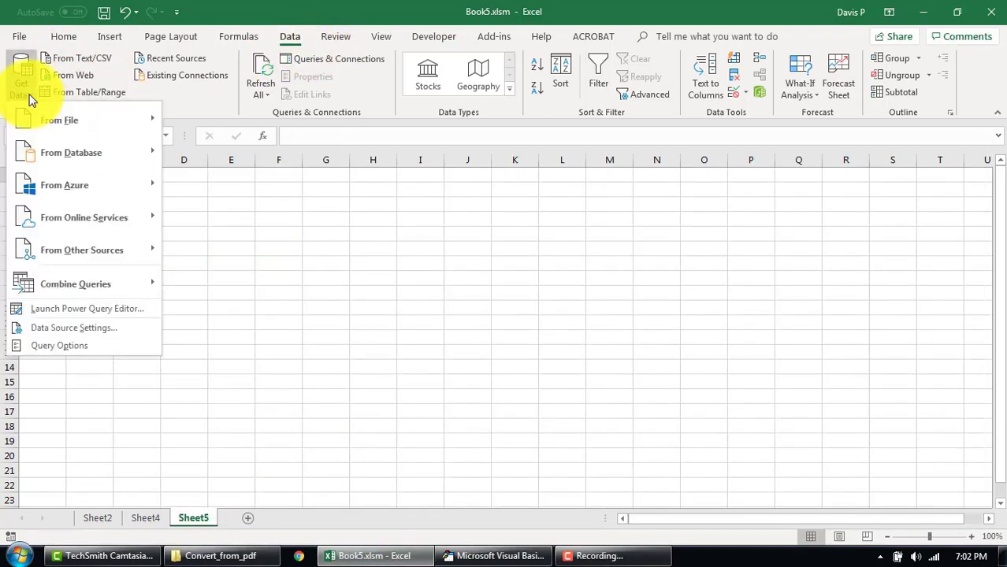
pyautogui.click(68, 307)
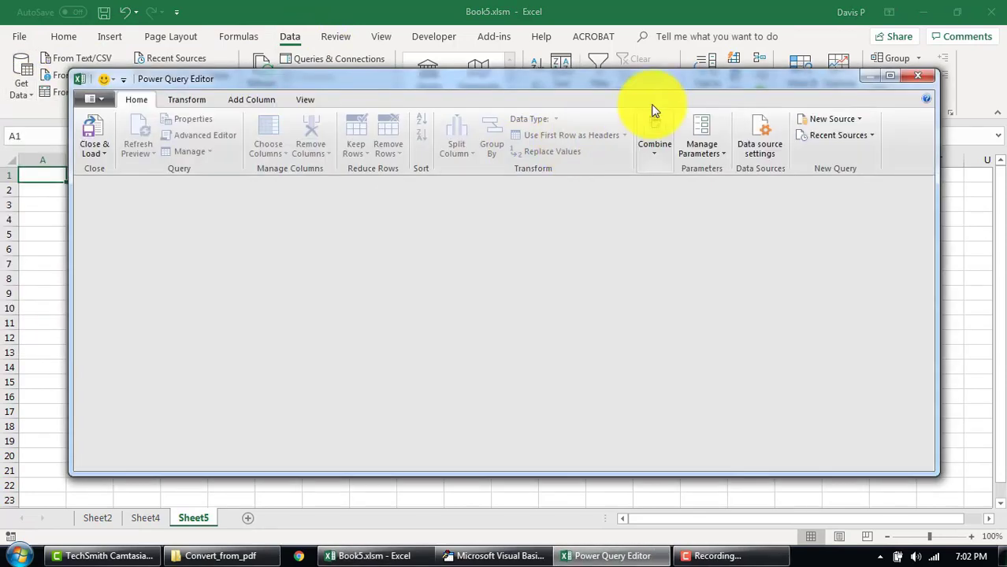
pyautogui.click(850, 124)
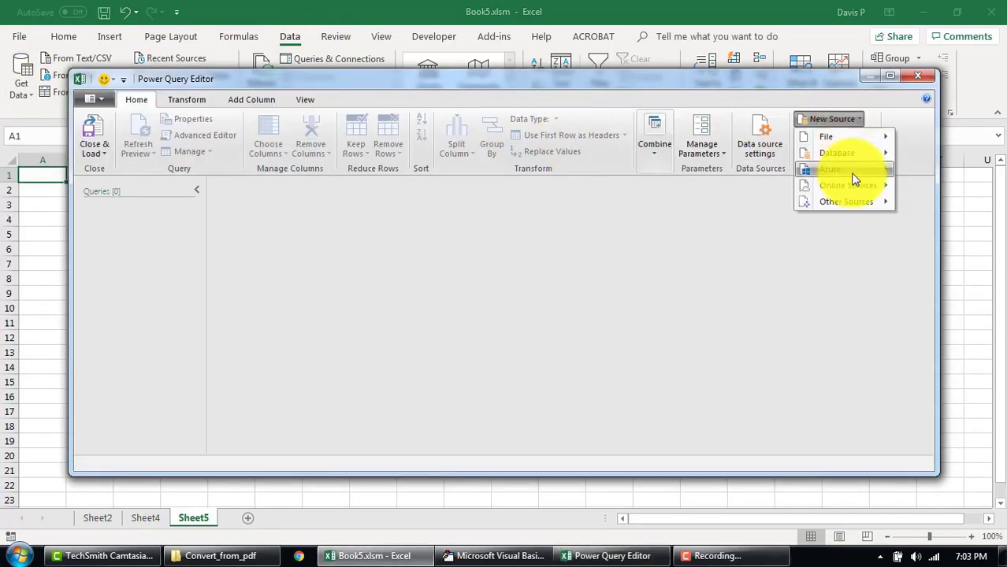
pyautogui.moveTo(857, 201)
pyautogui.click(947, 218)
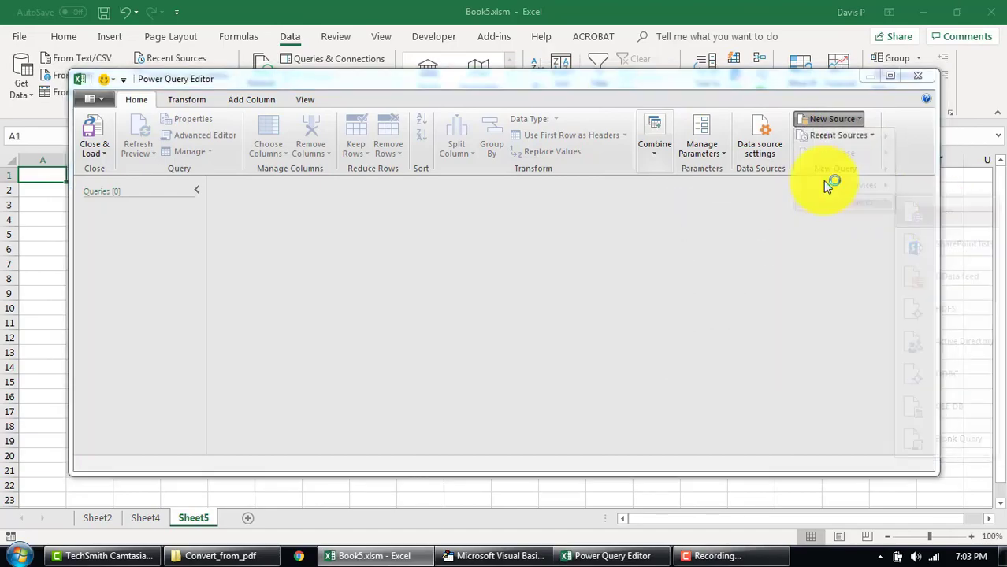
# - Copy the full path of flows_report.html from the Convert_from_pdf folder window
pyautogui.click(216, 556)
pyautogui.click(222, 158)
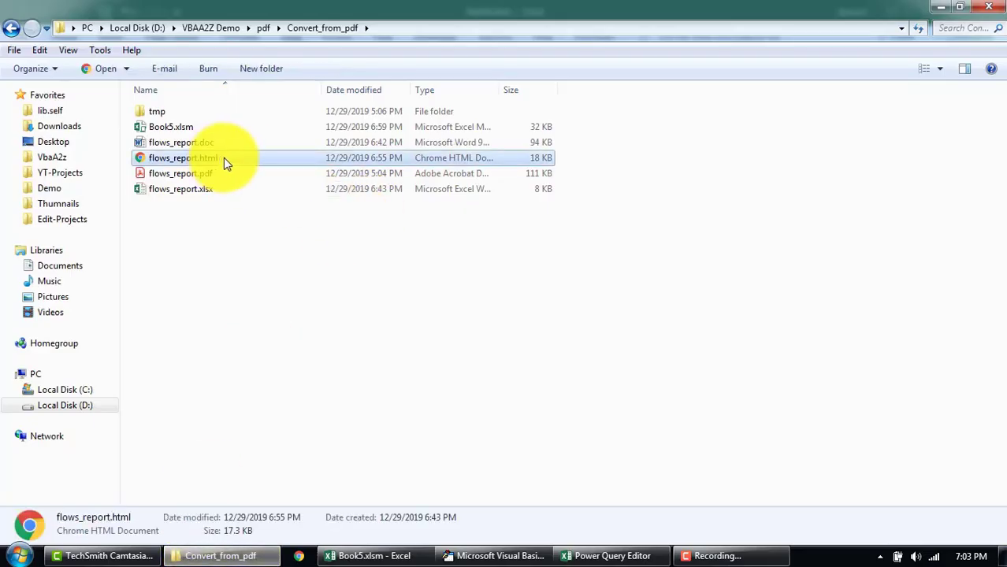
pyautogui.click(223, 158)
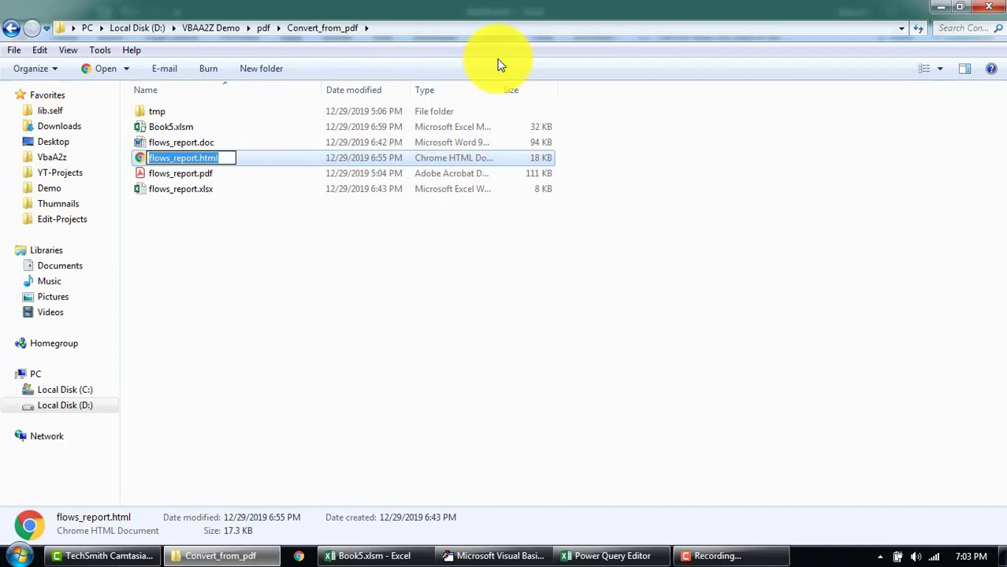
pyautogui.click(554, 27)
pyautogui.write('\\flows_report.html')
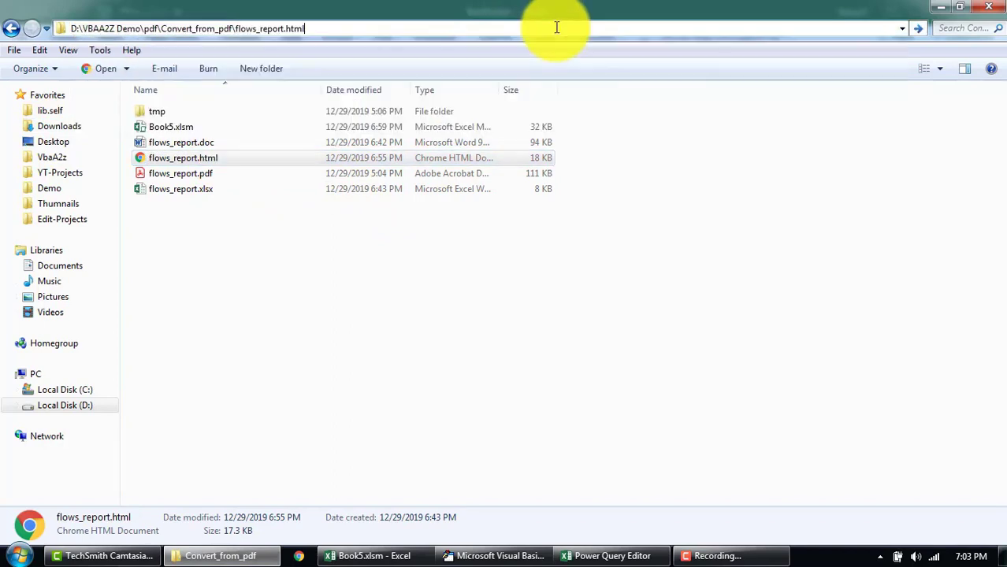
pyautogui.hotkey('ctrl', 'a')
pyautogui.hotkey('ctrl', 'c')
# - Paste the flows_report.html path into the From Web URL box and confirm it
pyautogui.click(387, 504)
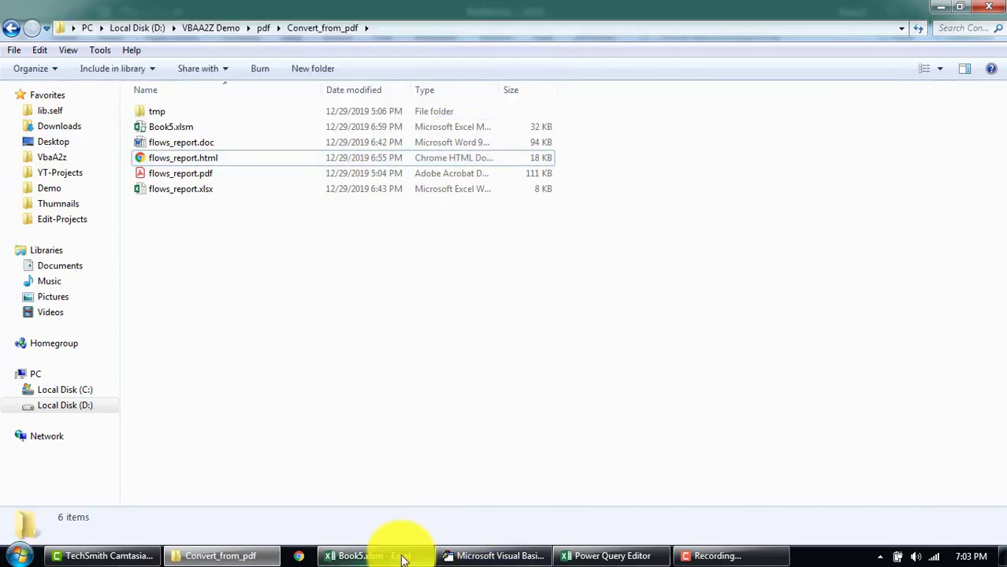
pyautogui.click(592, 556)
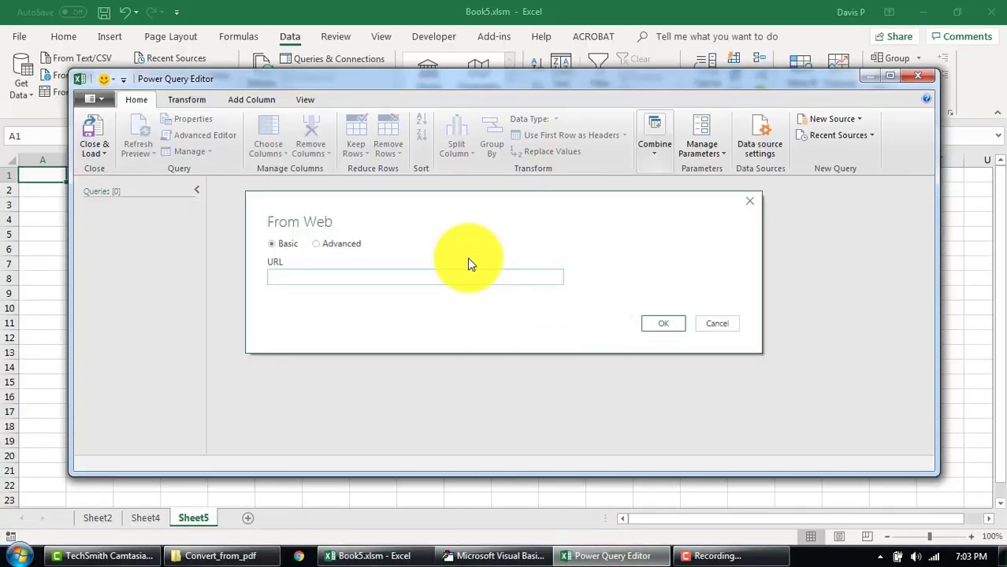
pyautogui.click(417, 280)
pyautogui.hotkey('ctrl', 'v')
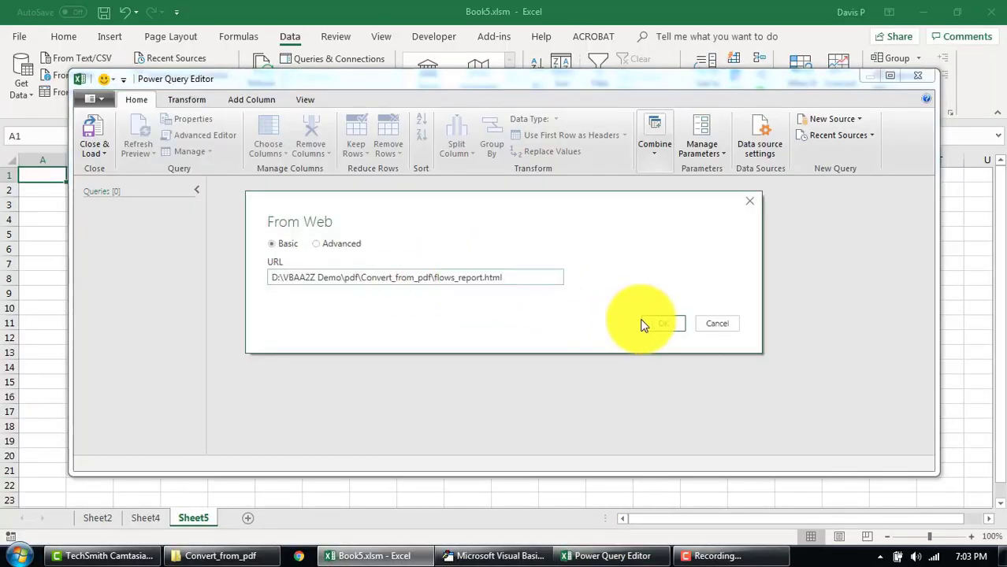
pyautogui.click(654, 328)
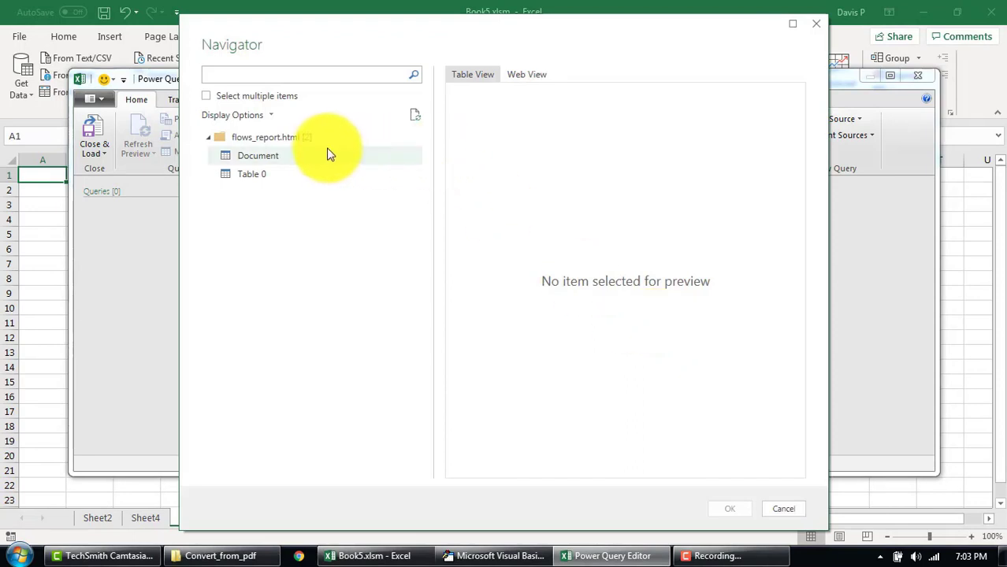
# - Pick Table 0 under flows_report.html in the Navigator and load it into the editor
pyautogui.click(319, 142)
pyautogui.click(288, 161)
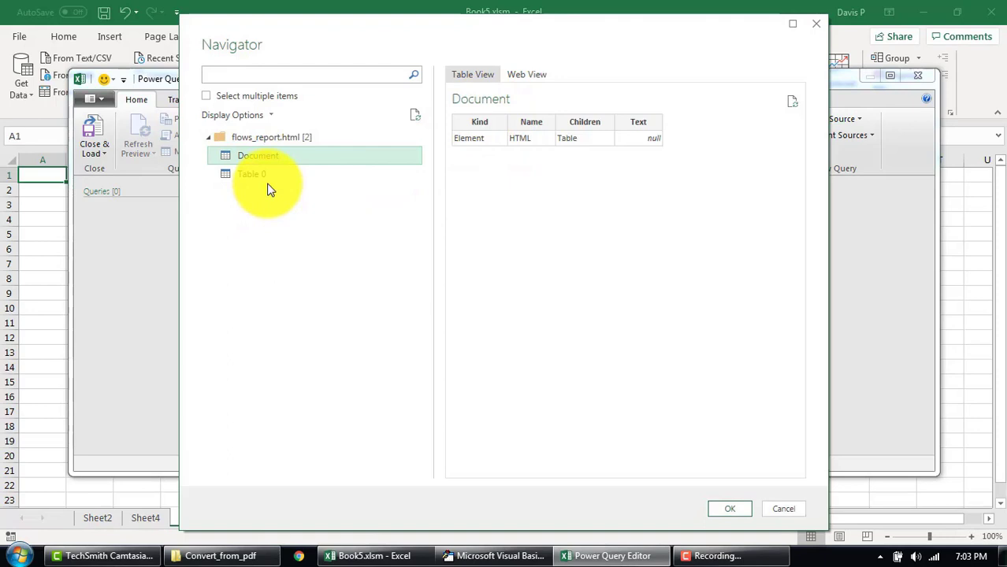
pyautogui.click(271, 177)
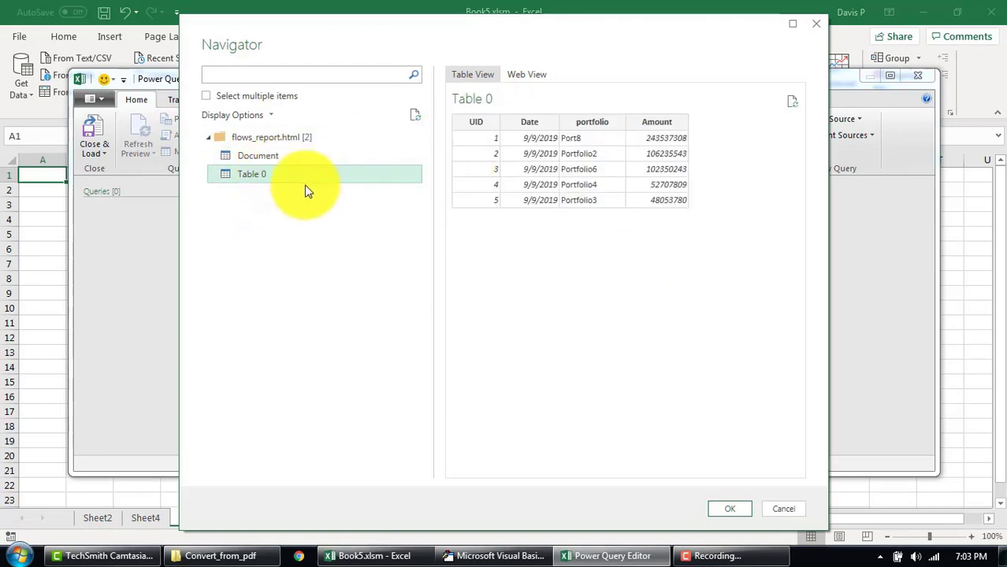
pyautogui.click(723, 509)
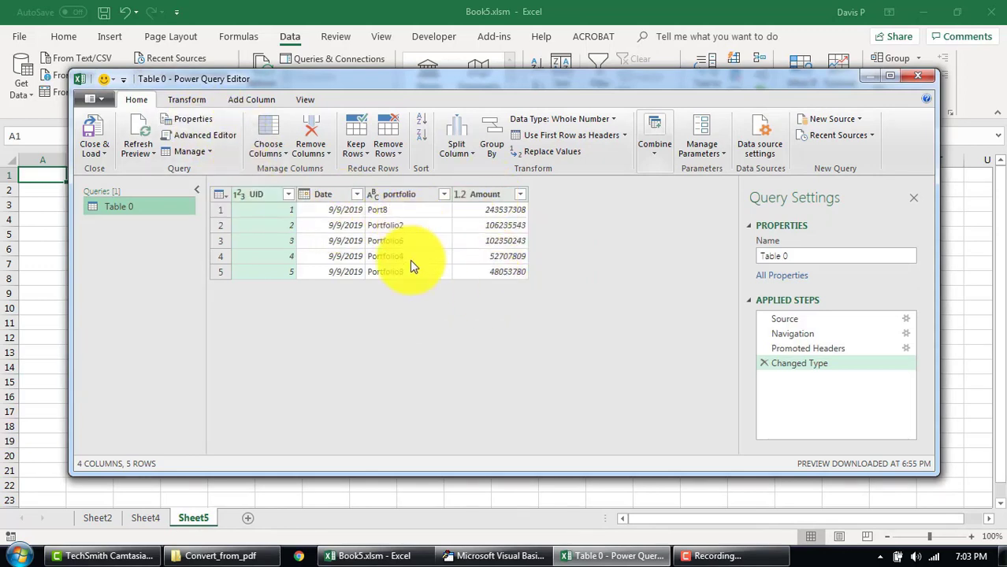
# - In the Advanced Editor, change the Date column's type from date to text and apply the code
pyautogui.click(208, 139)
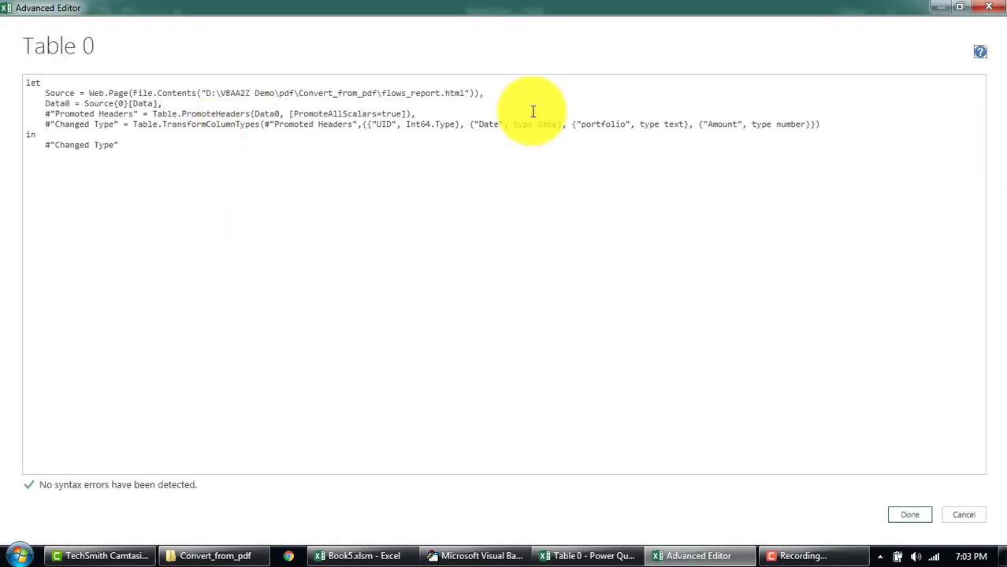
pyautogui.moveTo(29, 83)
pyautogui.mouseDown()
pyautogui.moveTo(101, 116)
pyautogui.moveTo(148, 160)
pyautogui.moveTo(16, 67)
pyautogui.mouseUp()
pyautogui.click(148, 161)
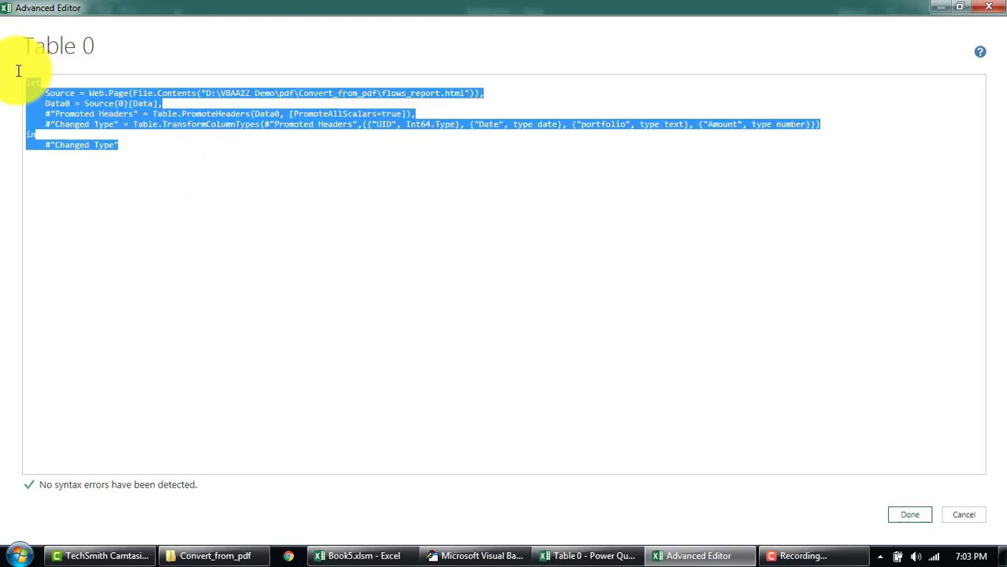
pyautogui.click(139, 163)
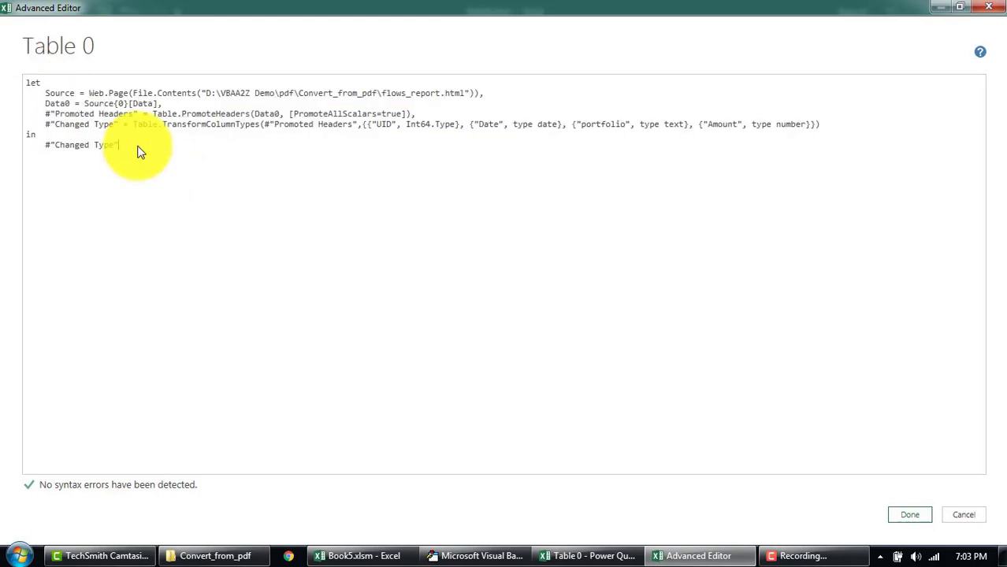
pyautogui.moveTo(378, 123); pyautogui.dragTo(804, 124)
pyautogui.click(589, 179)
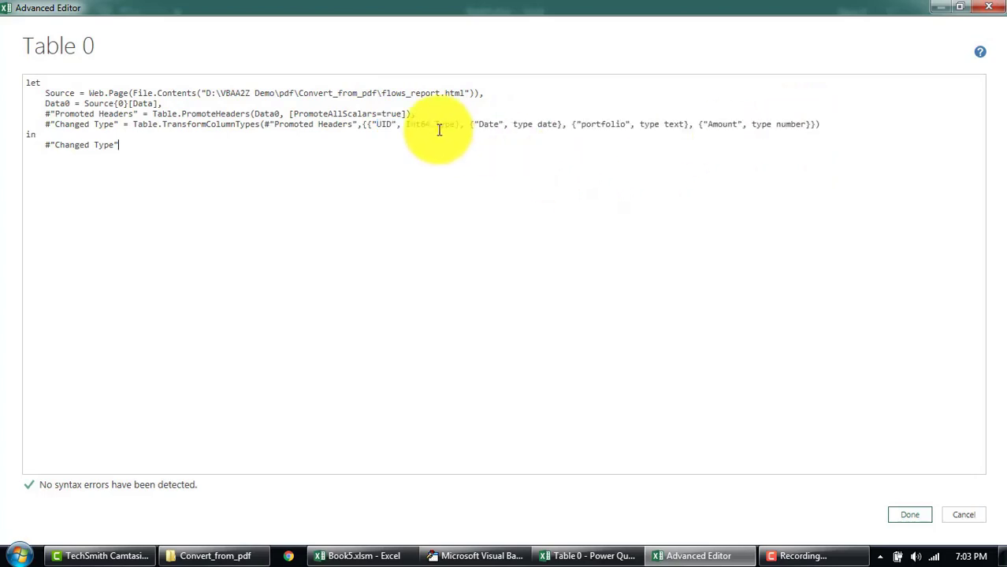
pyautogui.click(381, 124)
pyautogui.moveTo(427, 124); pyautogui.dragTo(410, 124)
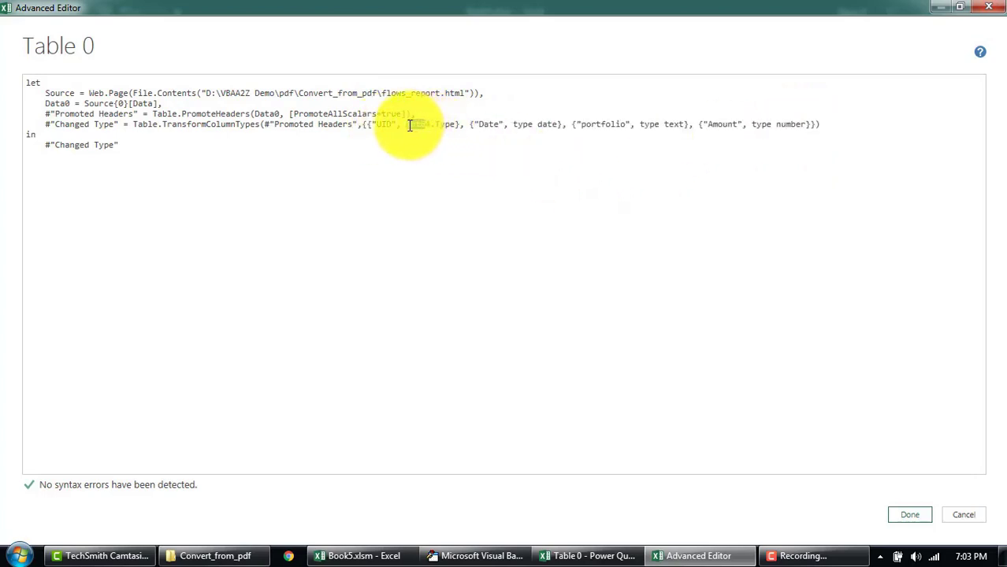
pyautogui.moveTo(483, 124); pyautogui.dragTo(497, 124)
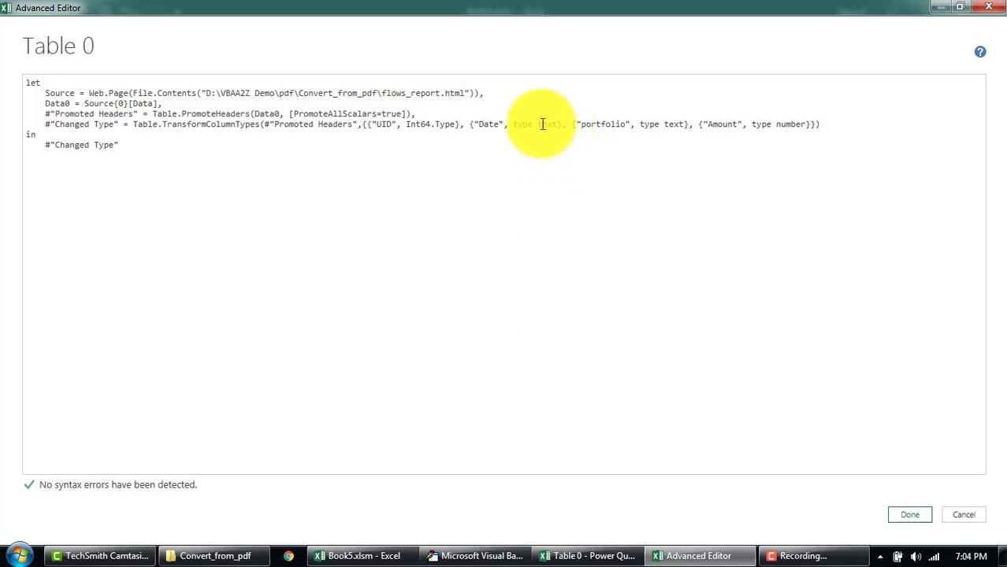
pyautogui.click(812, 123)
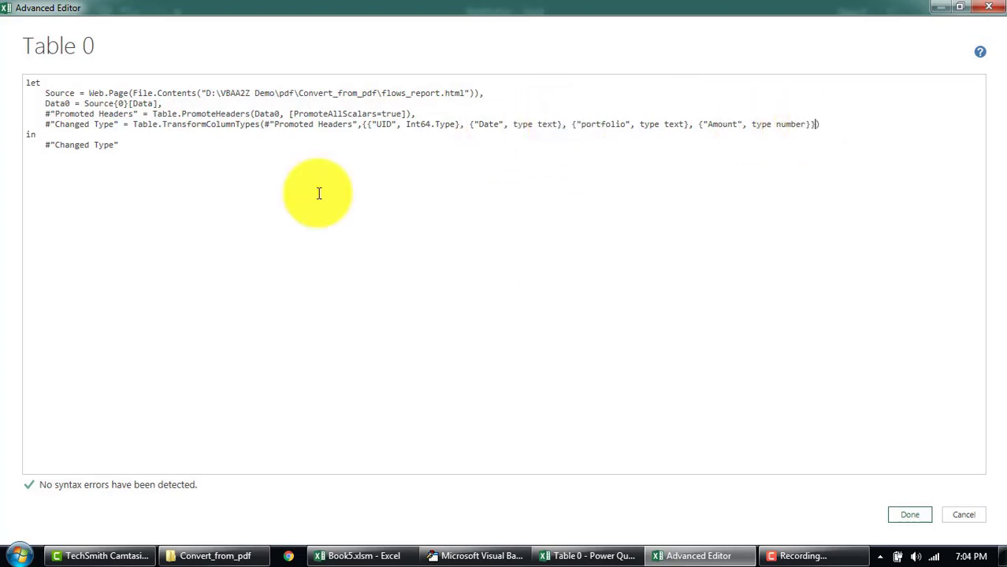
pyautogui.click(911, 515)
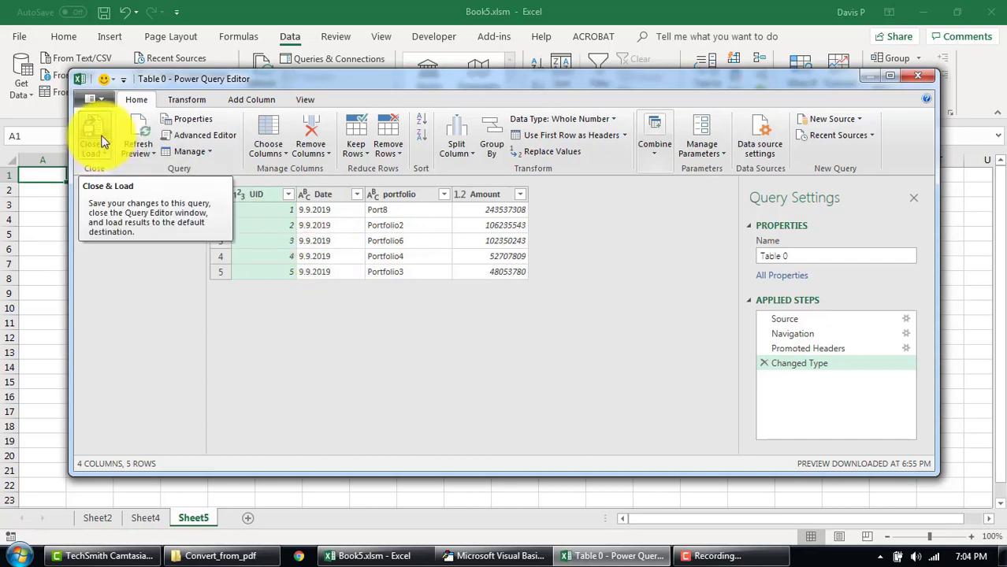
# - Close & Load Table 0 as a 5-row table on a new Sheet6
pyautogui.click(91, 130)
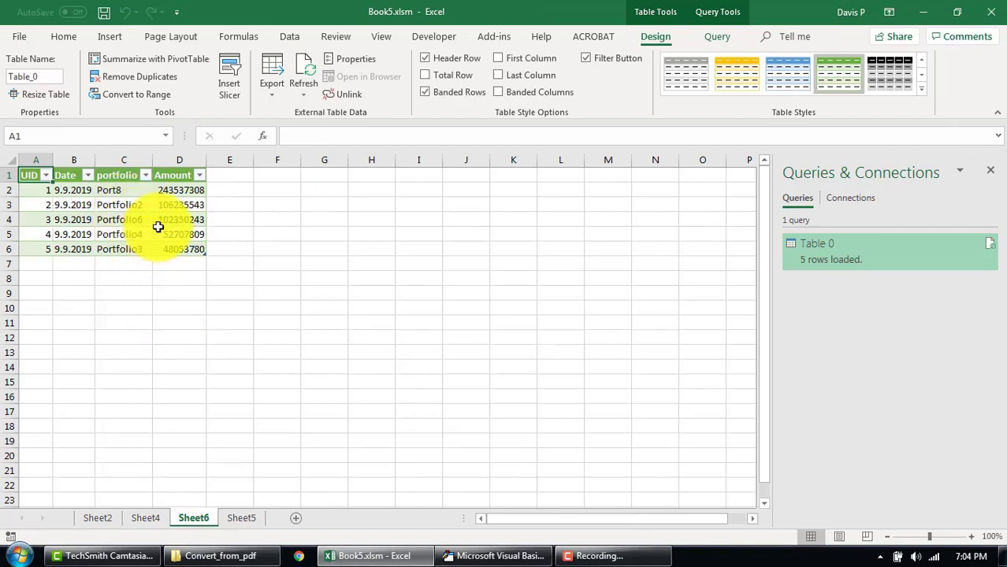
pyautogui.hotkey('ctrl', 'End')
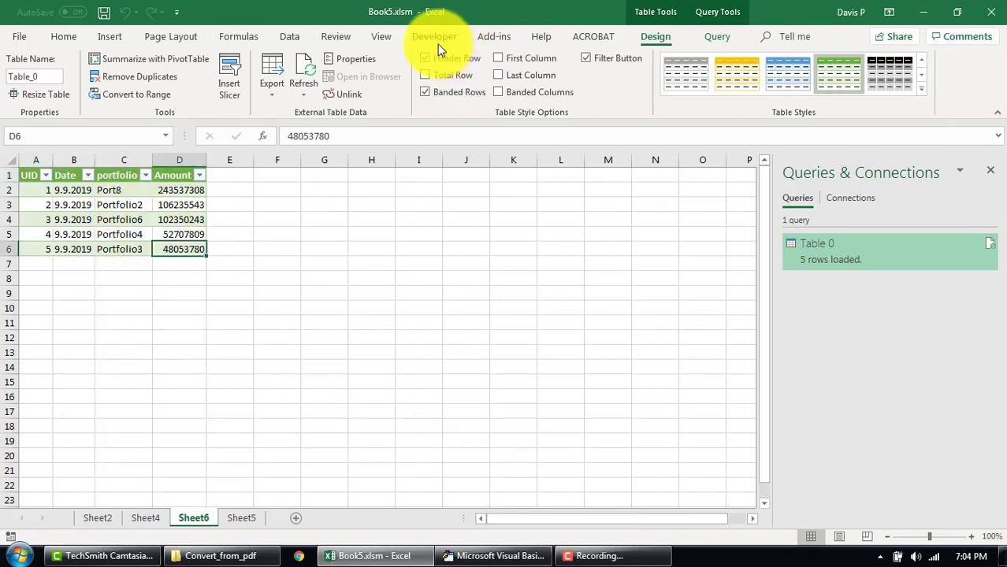
pyautogui.click(435, 39)
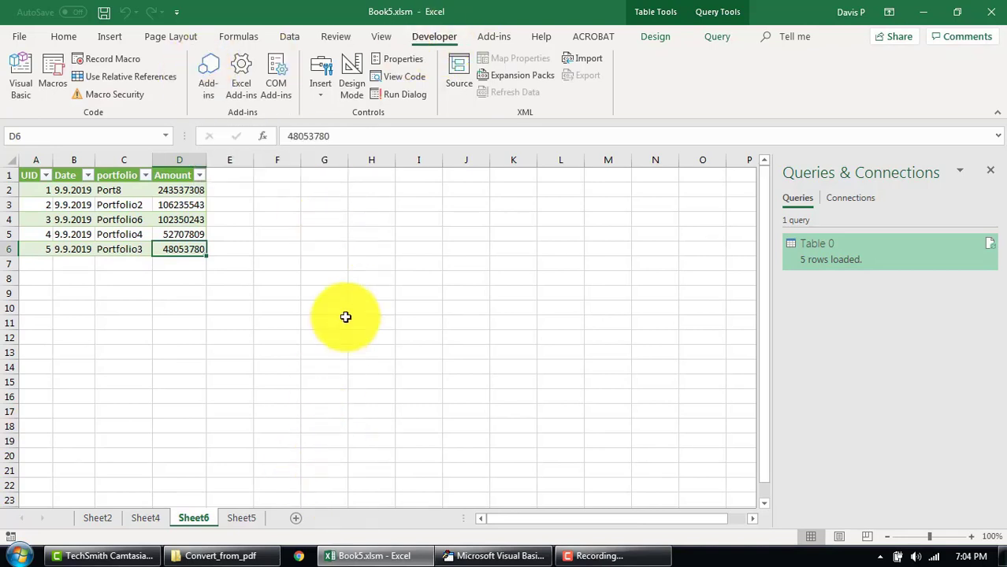
# - Delete Sheet6 with Alt+E, L and confirm
pyautogui.hotkey('alt', 'e')
pyautogui.press('l')
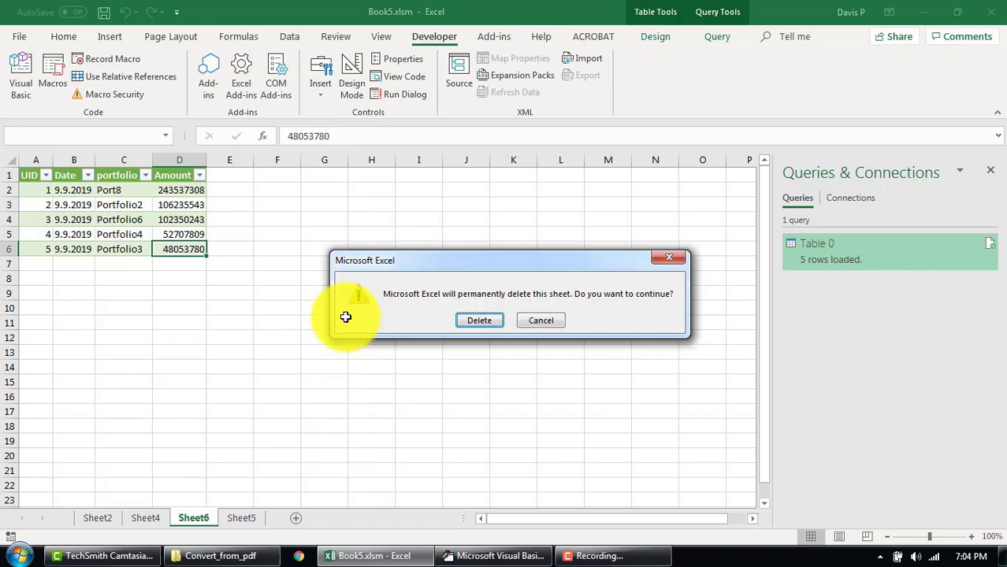
pyautogui.press('Return')
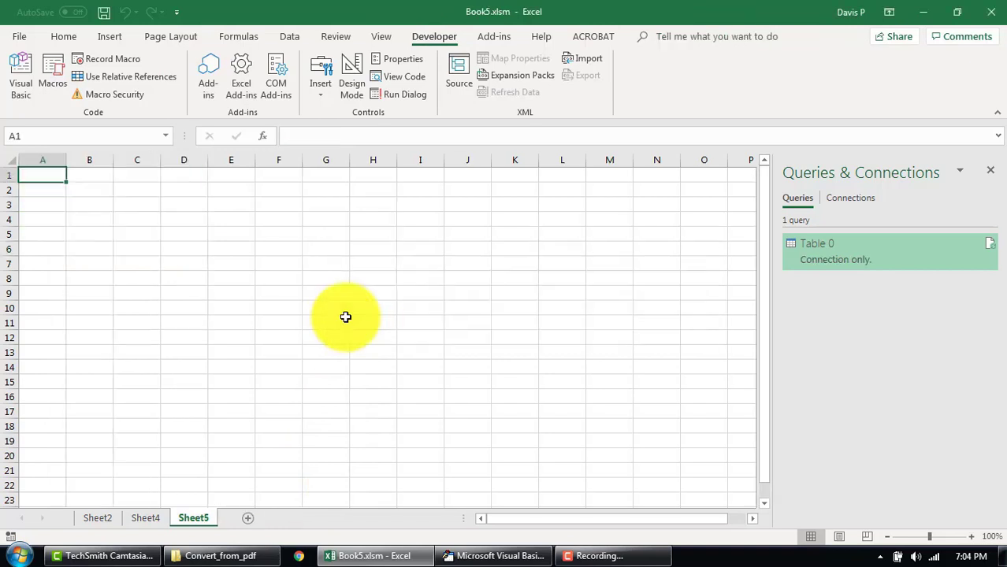
# - Delete the Table 0 query from Queries & Connections and confirm
pyautogui.click(291, 37)
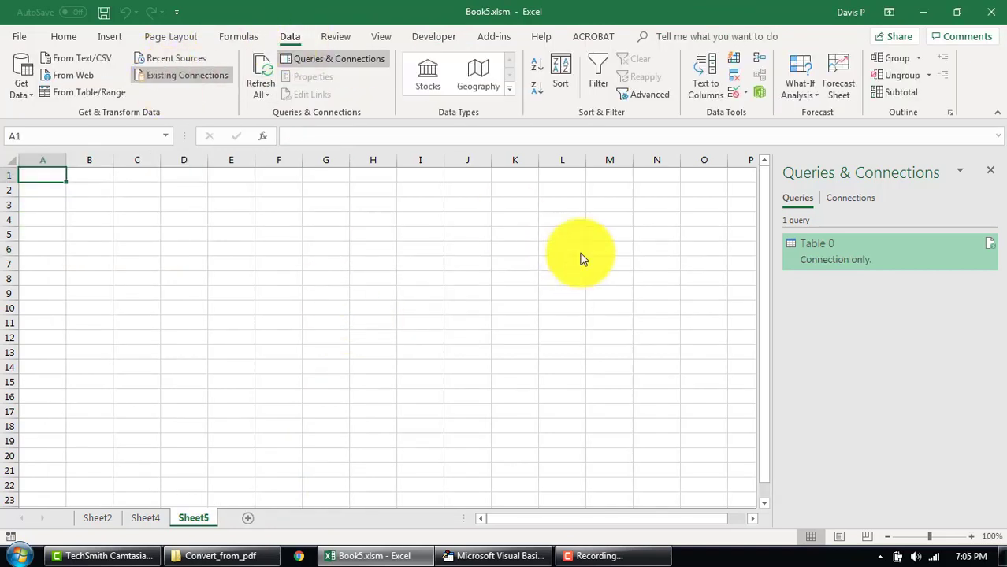
pyautogui.press('Escape')
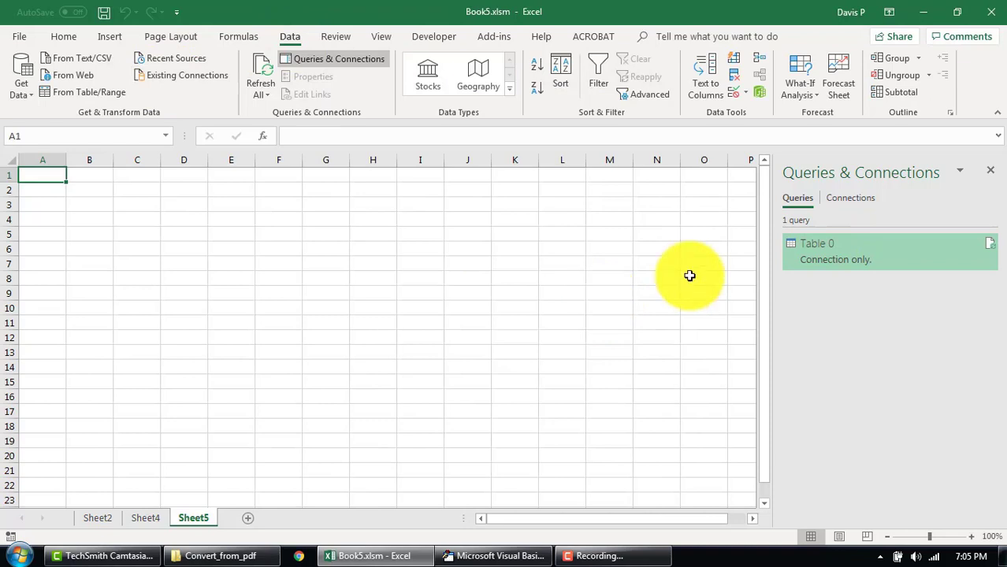
pyautogui.rightClick(839, 256)
pyautogui.click(864, 299)
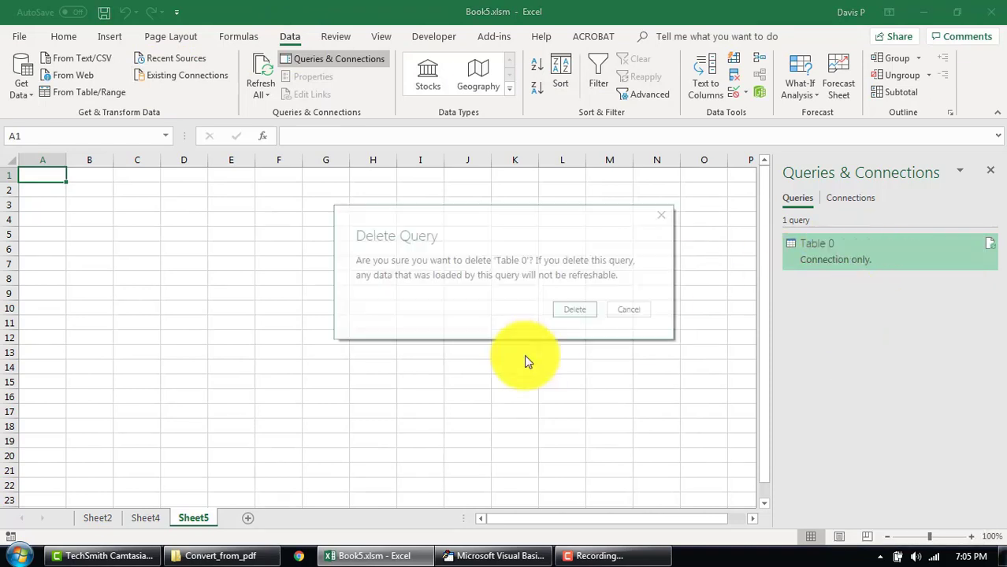
pyautogui.click(571, 312)
pyautogui.click(498, 215)
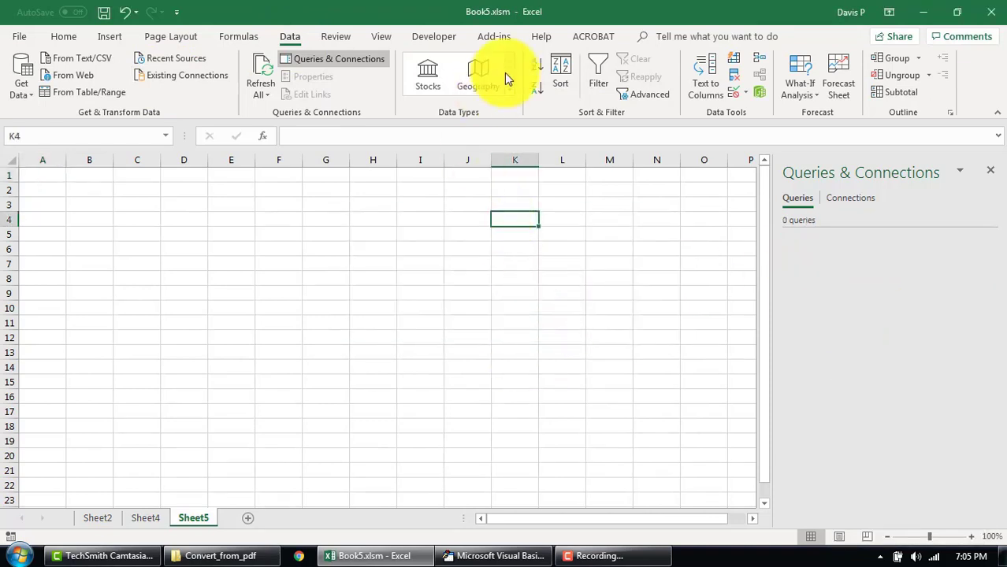
pyautogui.click(436, 37)
# - Record a macro named importfromhtml stored in This Workbook, then open Data > Get Data
pyautogui.click(102, 60)
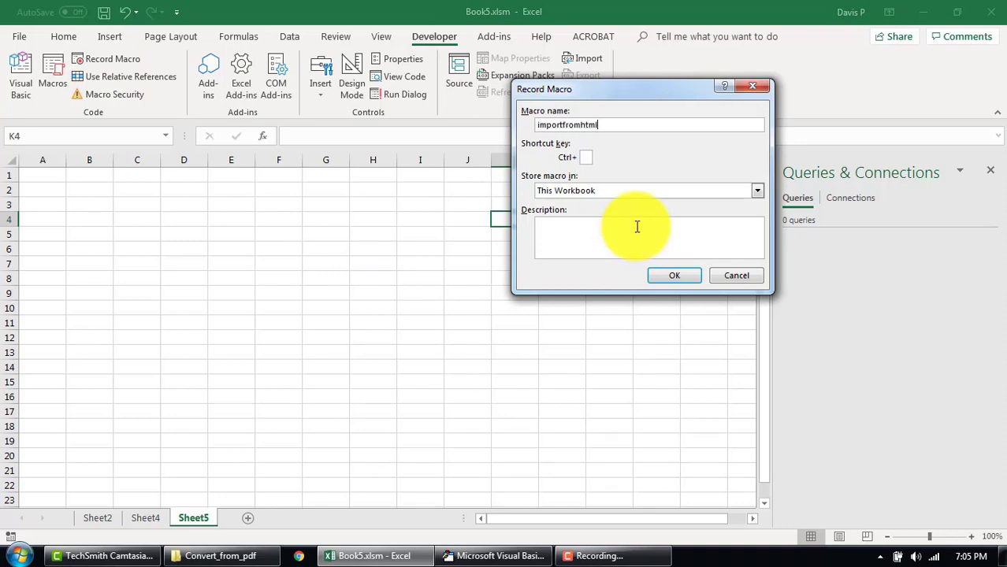
pyautogui.click(676, 277)
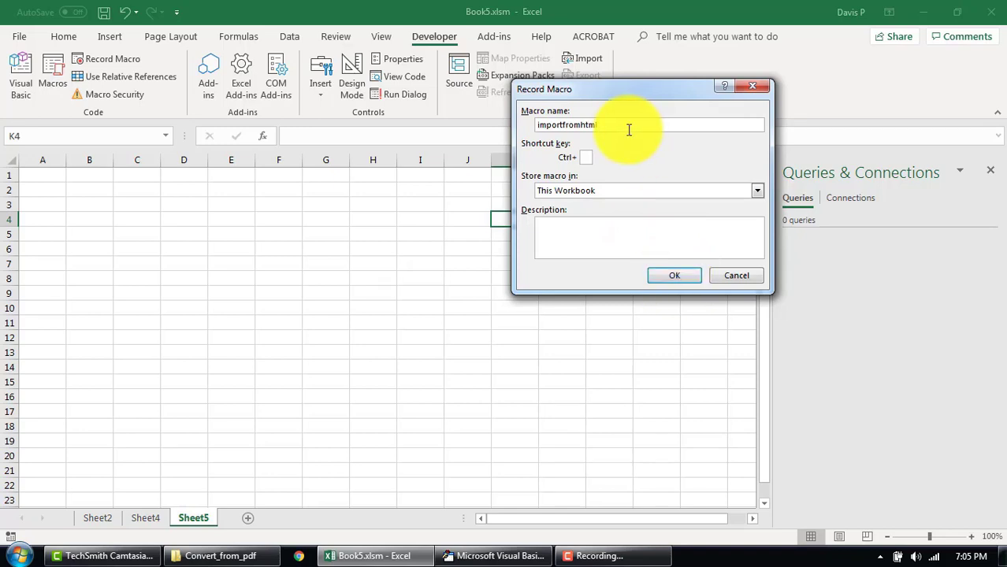
pyautogui.click(609, 194)
pyautogui.click(613, 223)
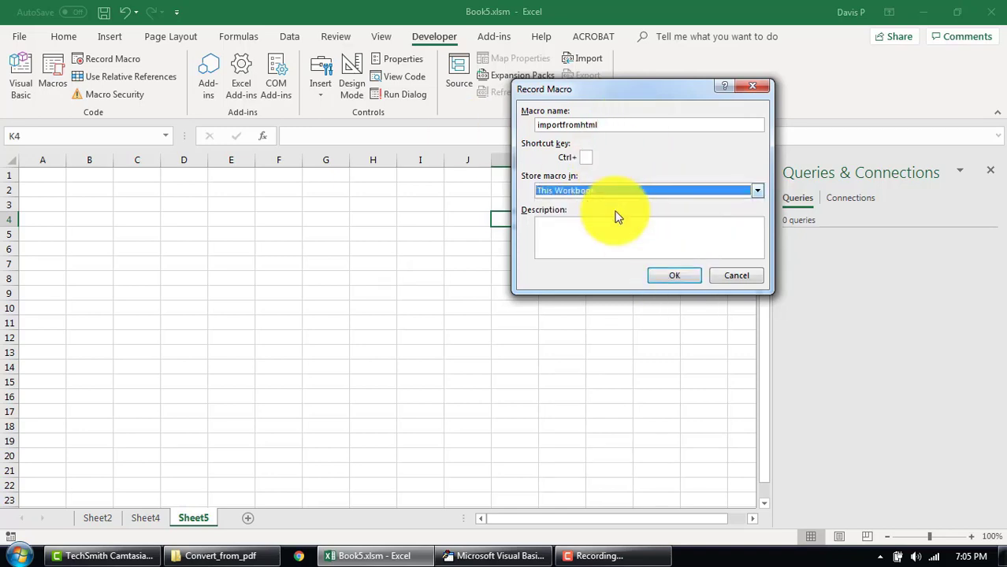
pyautogui.click(674, 275)
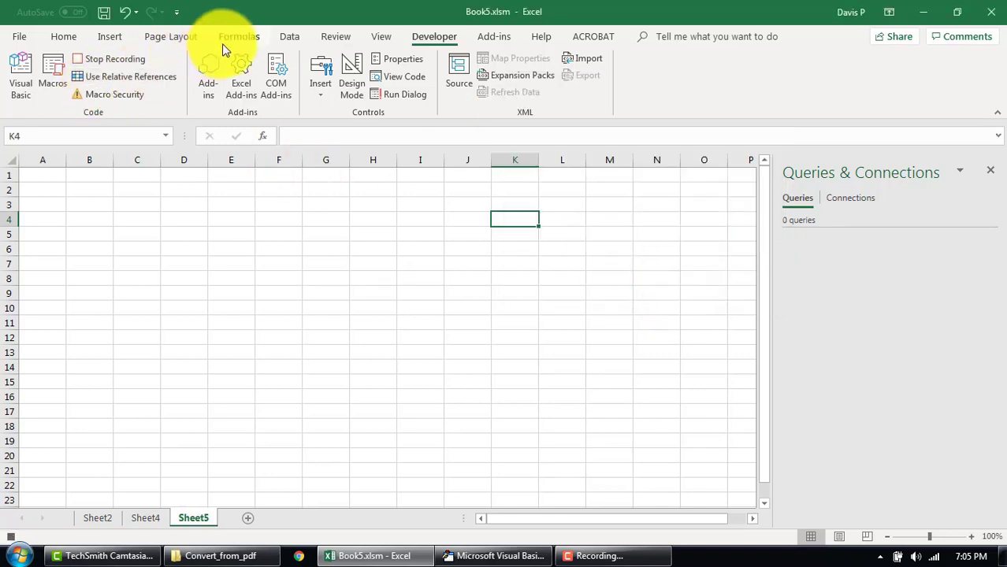
pyautogui.click(290, 36)
pyautogui.click(30, 95)
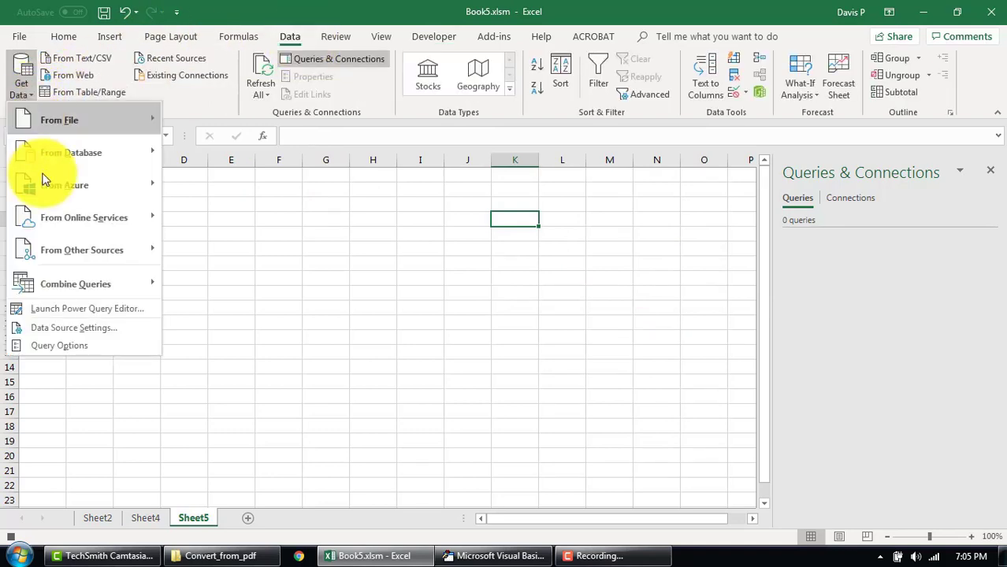
# - Launch the Power Query Editor and choose New Source > Other Sources > Web
pyautogui.click(78, 309)
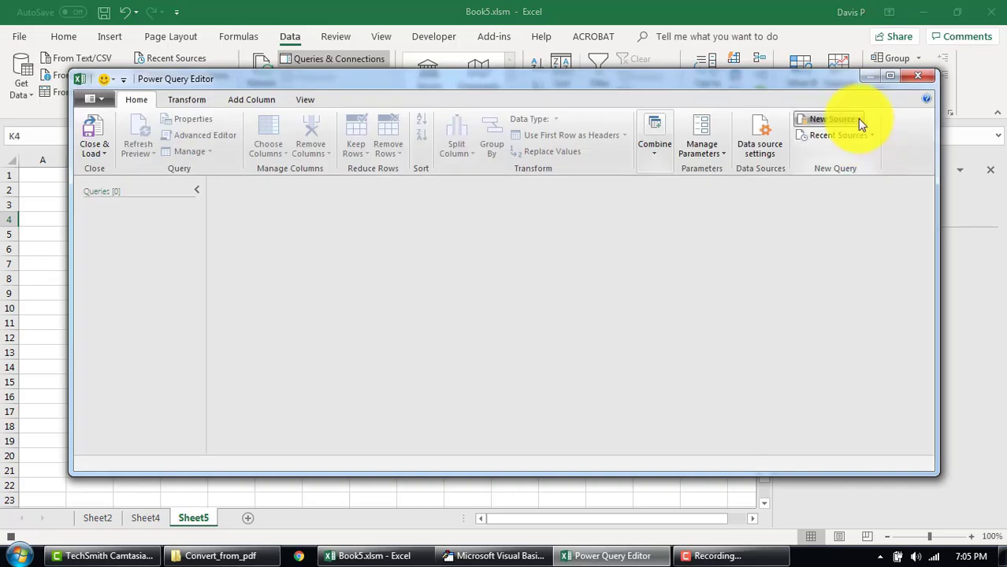
pyautogui.click(856, 119)
pyautogui.moveTo(866, 203)
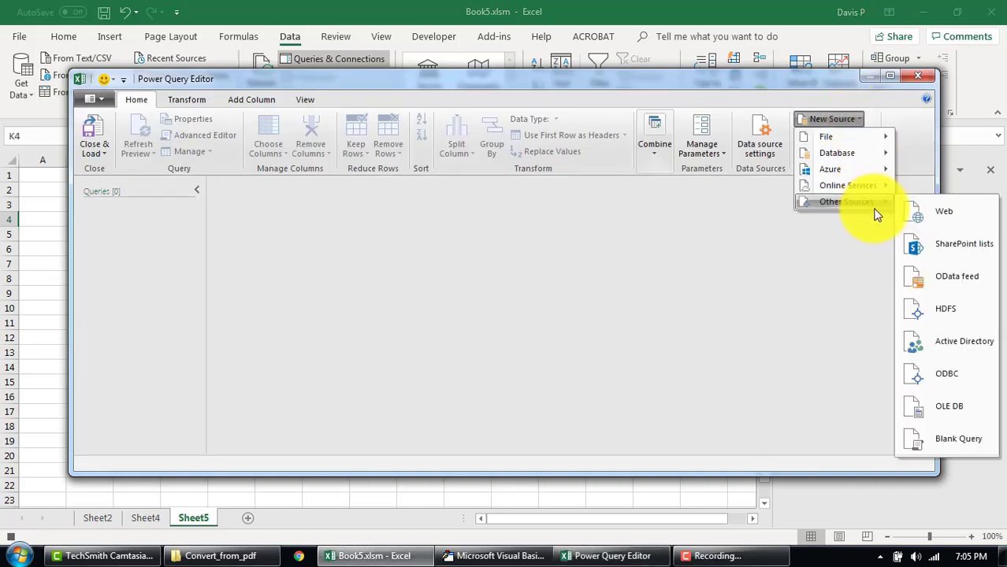
pyautogui.click(927, 210)
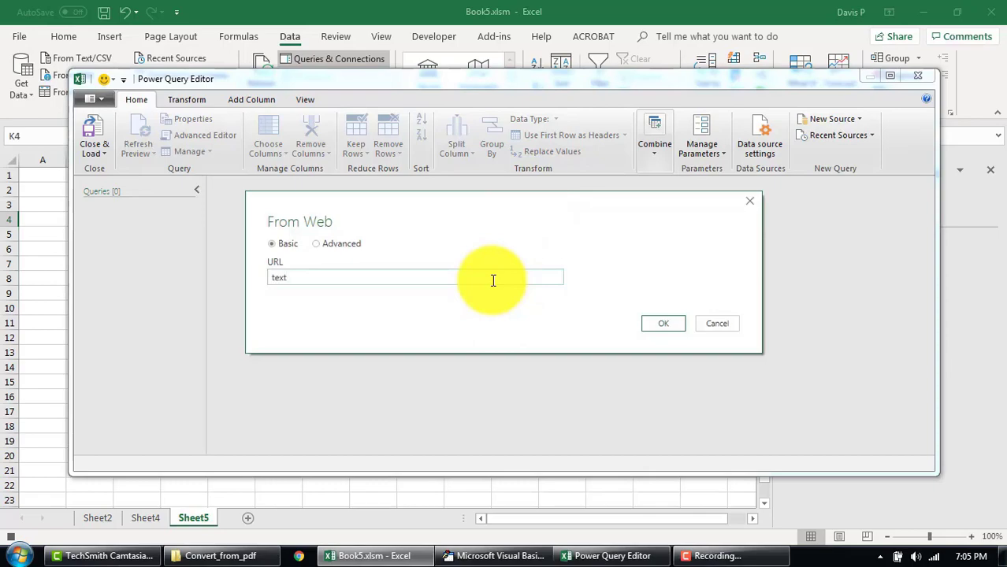
# - Copy flows_report.html's full path from Explorer's address bar and return to the editor
pyautogui.click(254, 551)
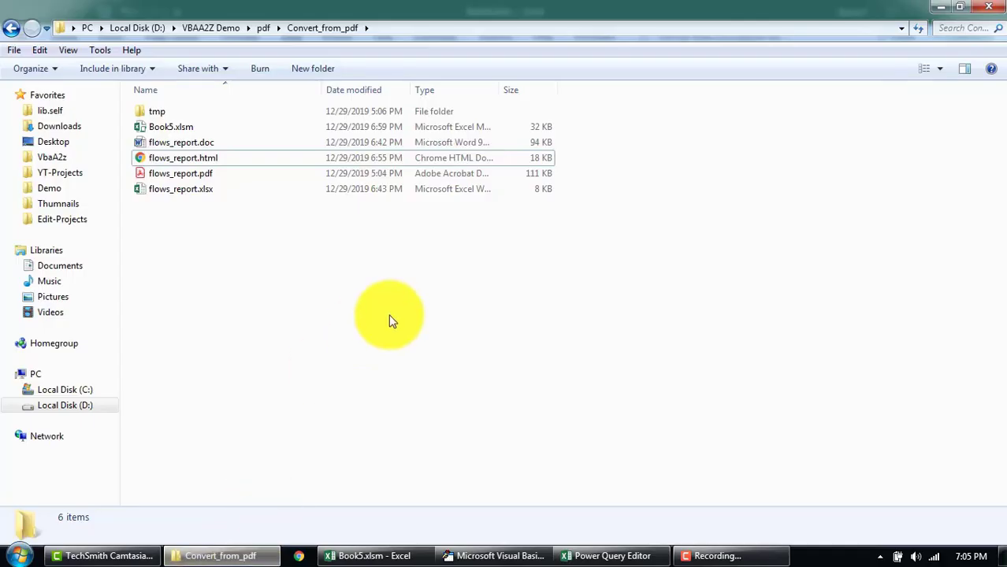
pyautogui.press('Up')
pyautogui.press('F2')
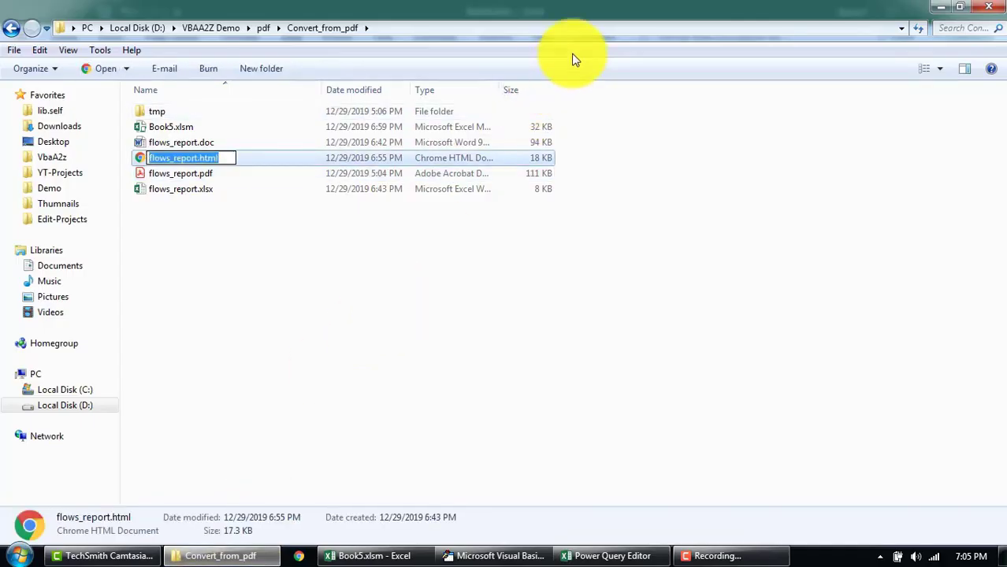
pyautogui.click(618, 30)
pyautogui.click(619, 31)
pyautogui.hotkey('ctrl', 'a')
pyautogui.hotkey('ctrl', 'c')
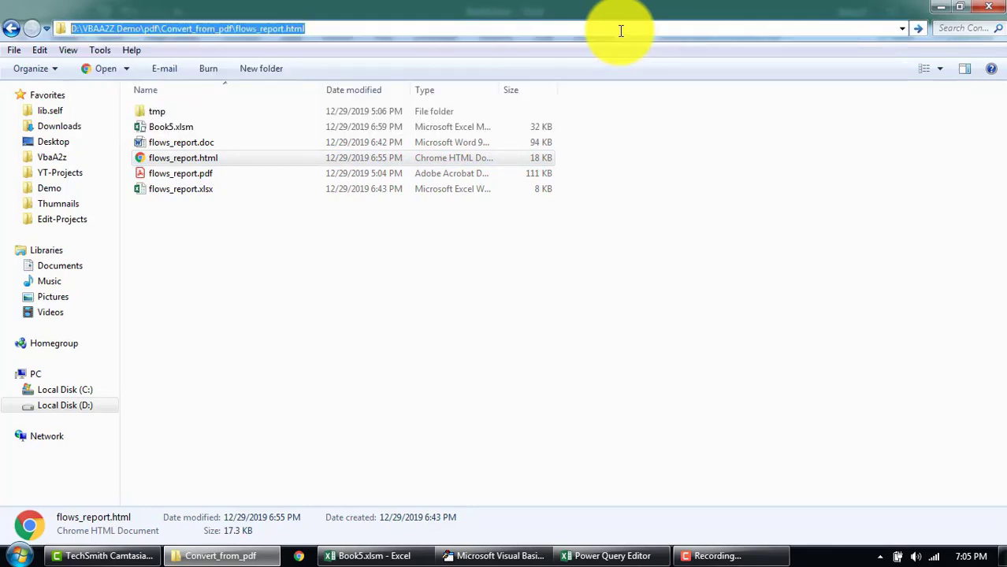
pyautogui.press('Escape')
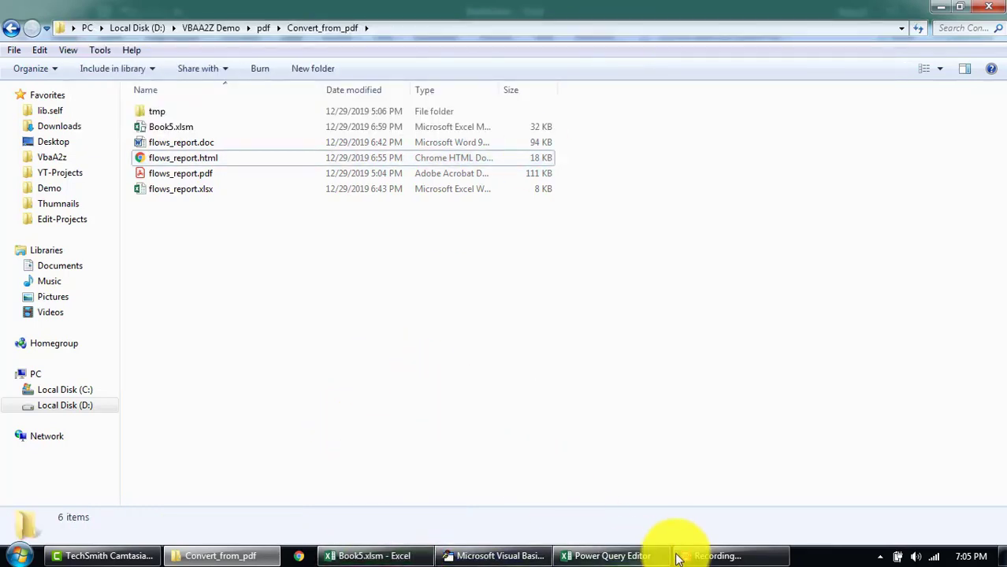
pyautogui.click(606, 556)
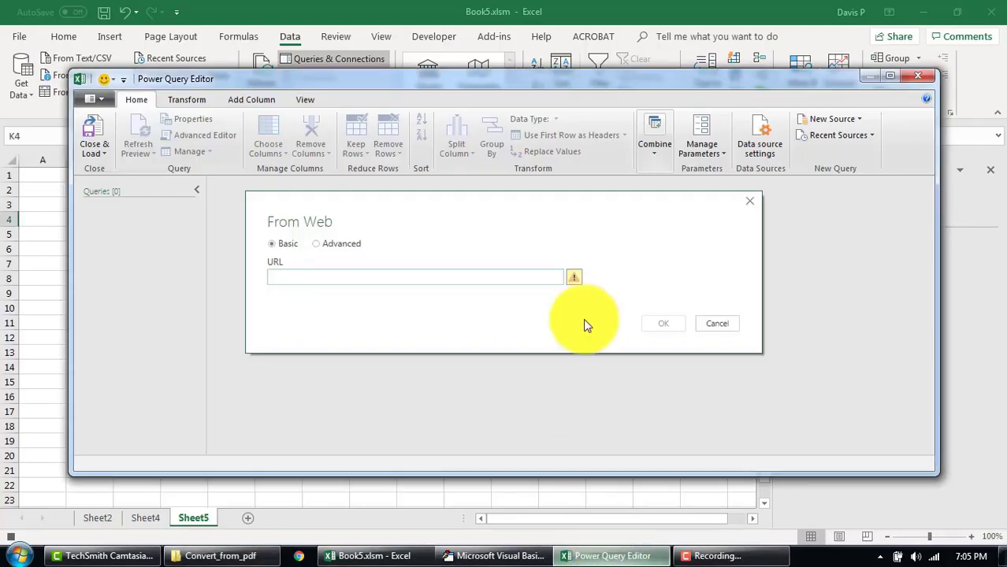
# - Paste the flows_report.html path as the From Web URL and load Table 0 from the Navigator
pyautogui.click(477, 277)
pyautogui.hotkey('ctrl', 'v')
pyautogui.click(660, 324)
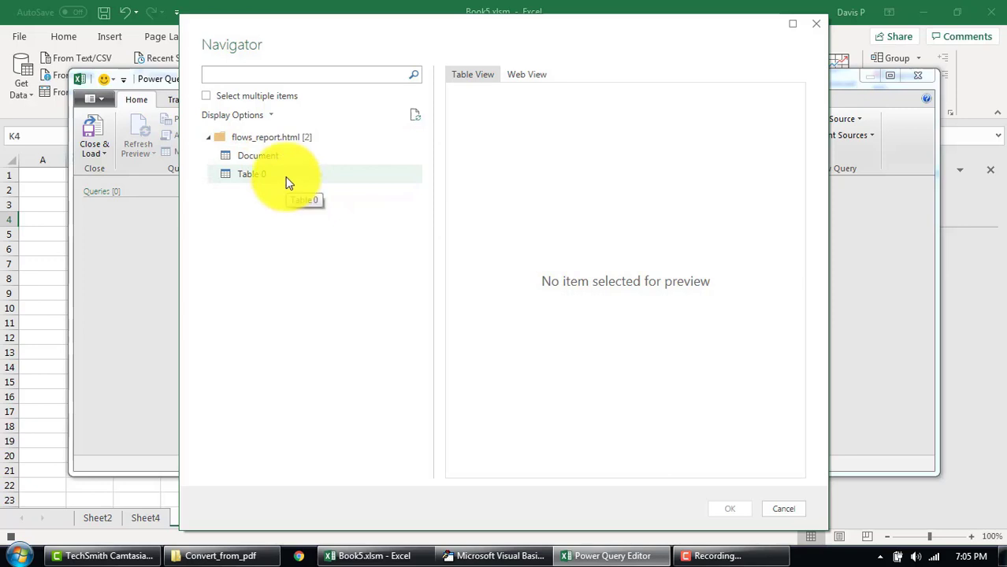
pyautogui.click(287, 182)
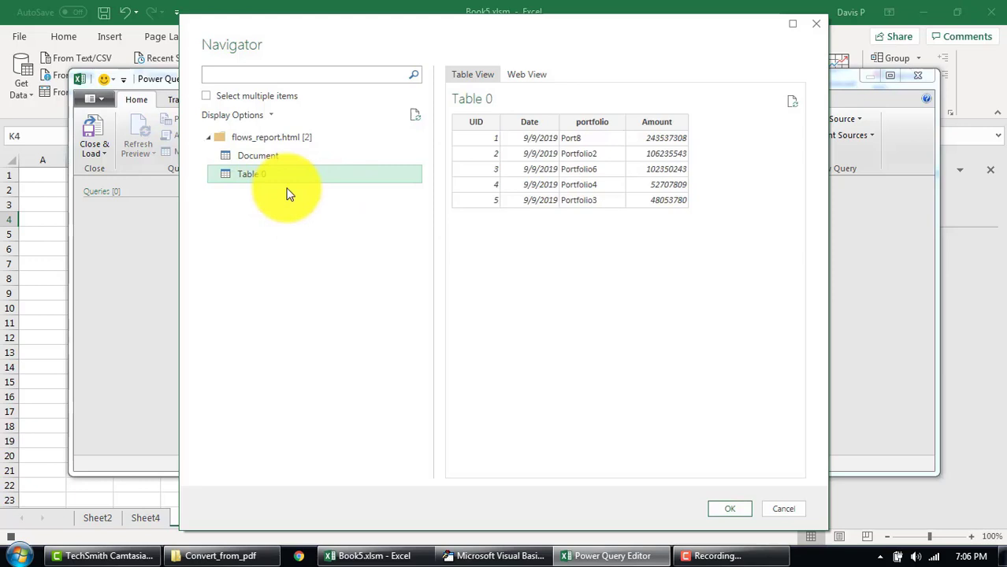
pyautogui.click(726, 506)
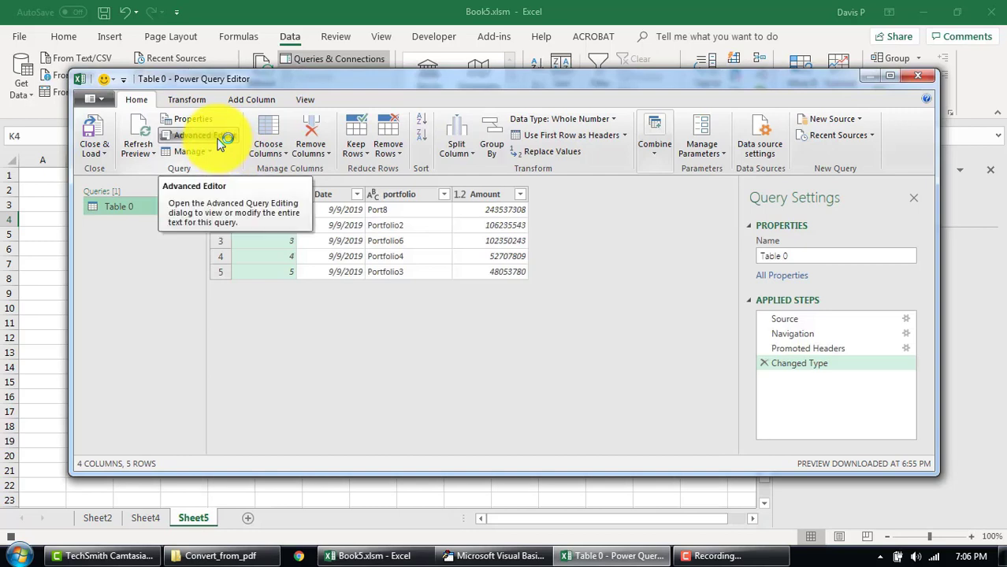
# - Change the Date type to text in the Advanced Editor, then load Table 0 onto new Sheet7
pyautogui.click(222, 139)
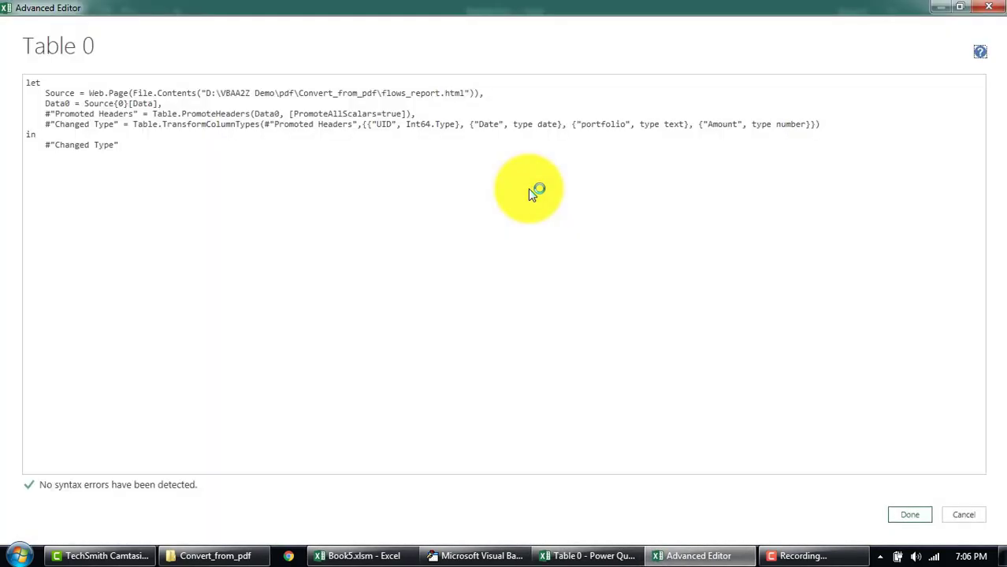
pyautogui.doubleClick(674, 123)
pyautogui.doubleClick(545, 124)
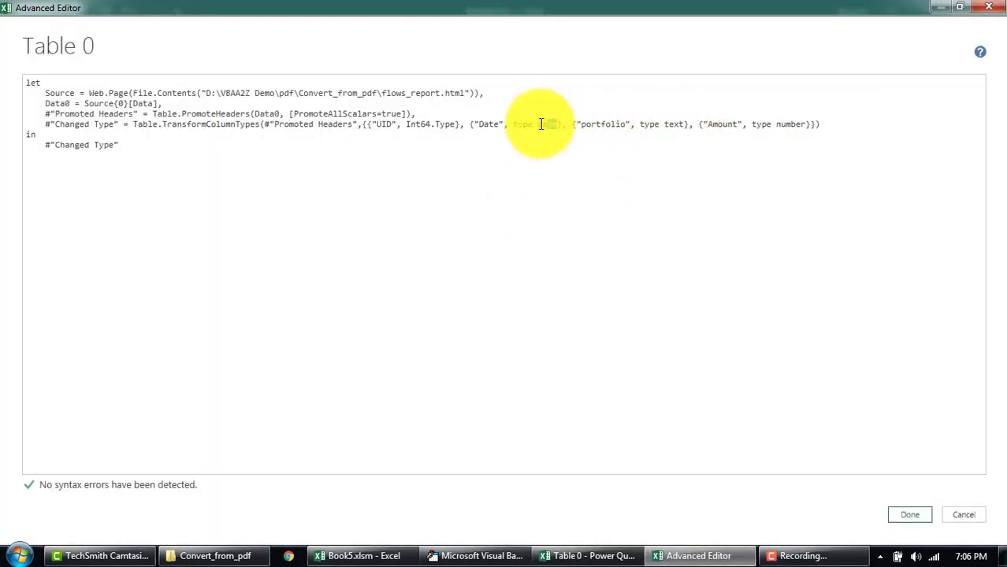
pyautogui.write('text')
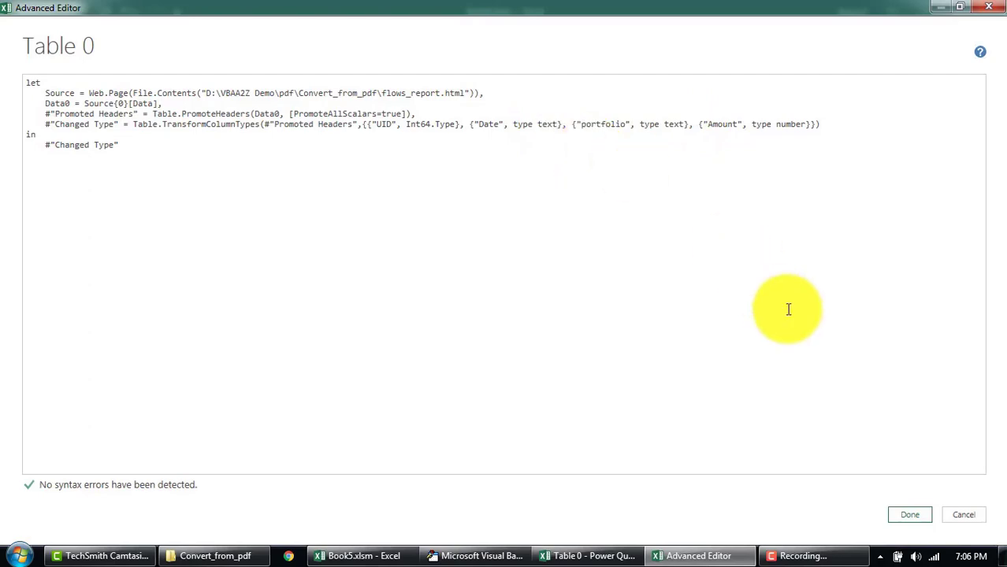
pyautogui.click(923, 517)
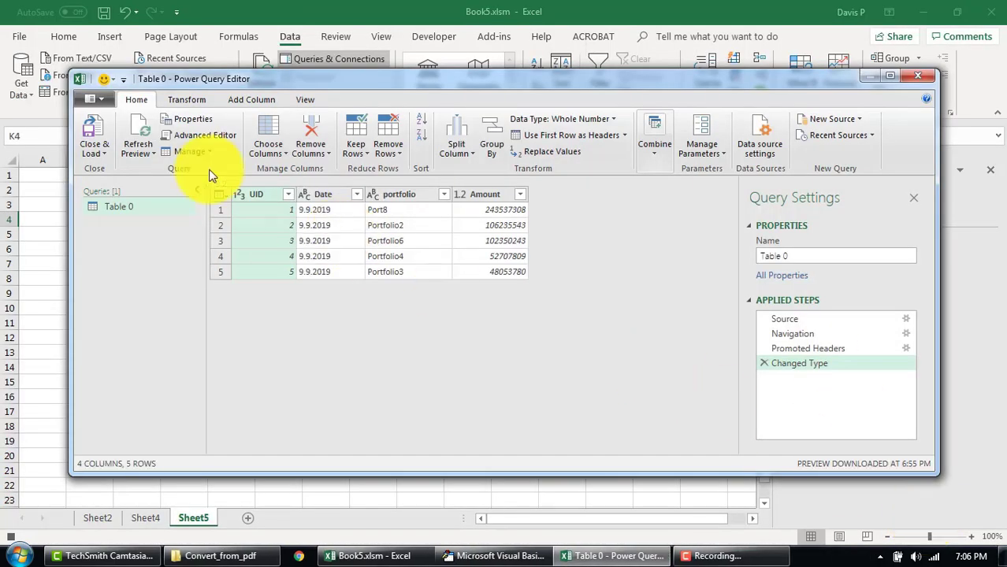
pyautogui.click(103, 129)
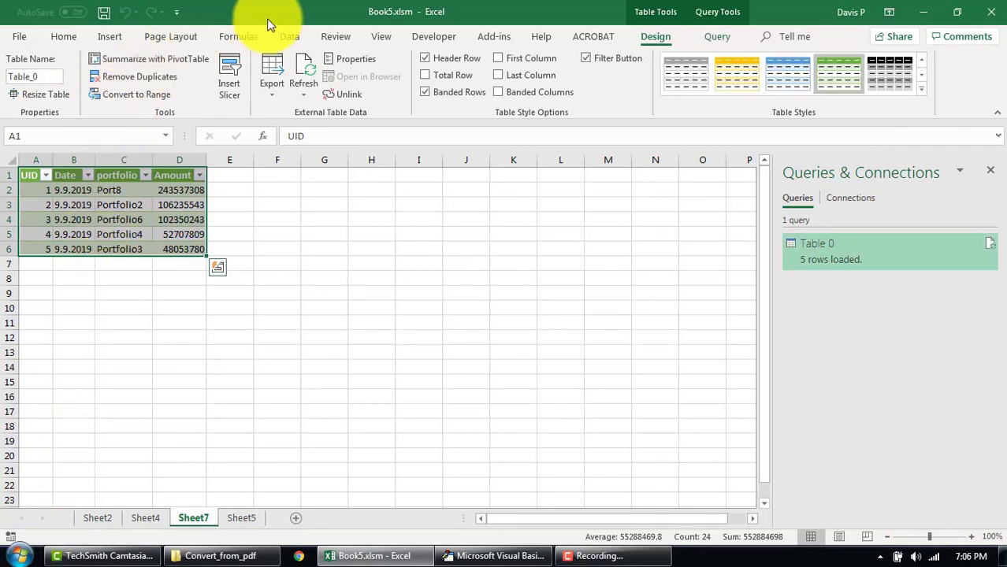
# - Open the VBA editor and Module4's importfromhtml macro with the project pane hidden
pyautogui.click(441, 37)
pyautogui.click(22, 78)
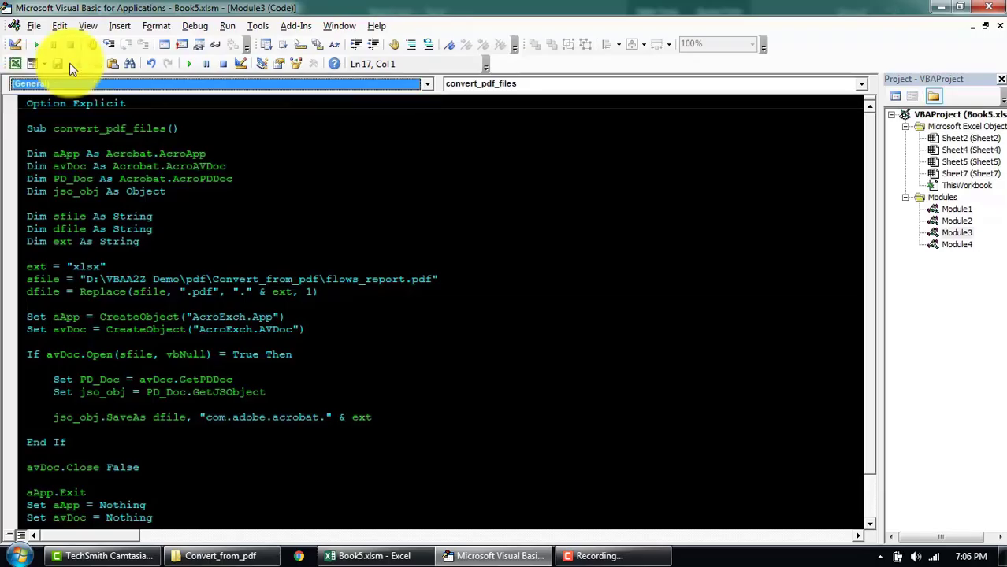
pyautogui.doubleClick(956, 245)
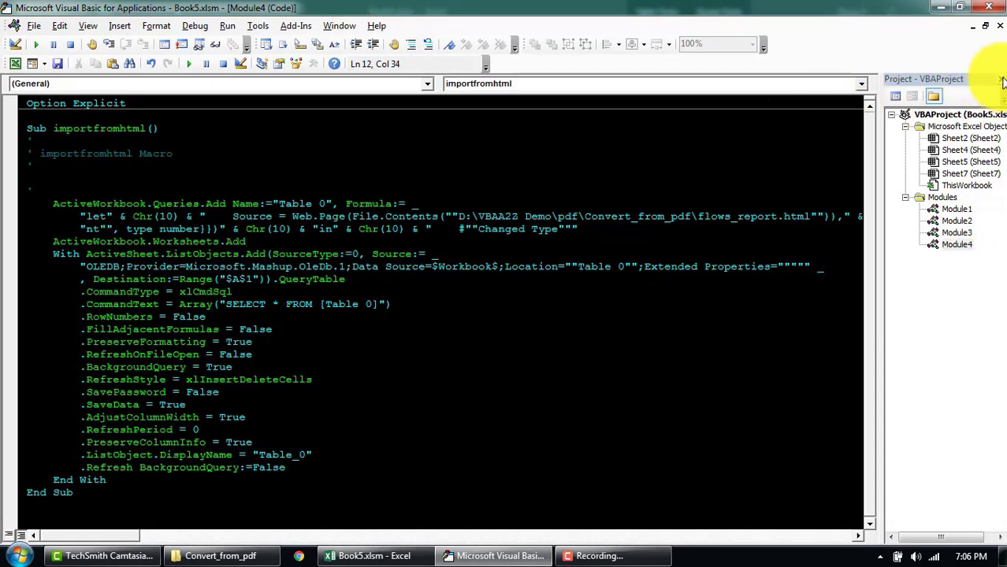
pyautogui.click(1000, 78)
# - Review the Queries.Add statement and its long M formula line
pyautogui.moveTo(36, 191)
pyautogui.mouseDown()
pyautogui.moveTo(174, 206)
pyautogui.moveTo(33, 203)
pyautogui.mouseUp()
pyautogui.moveTo(420, 198); pyautogui.dragTo(588, 226)
pyautogui.click(580, 227)
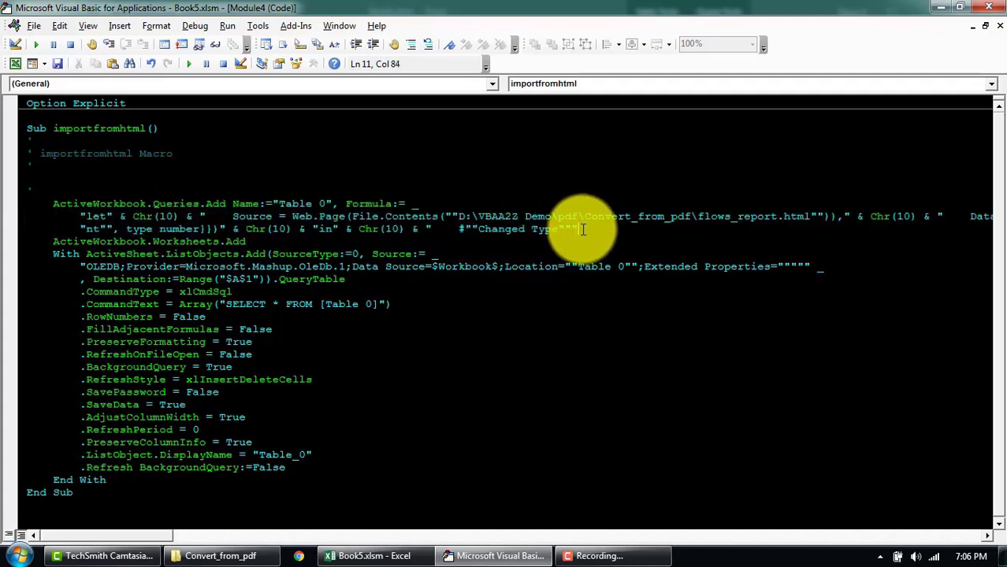
pyautogui.click(569, 213)
pyautogui.hotkey('shift', 'End')
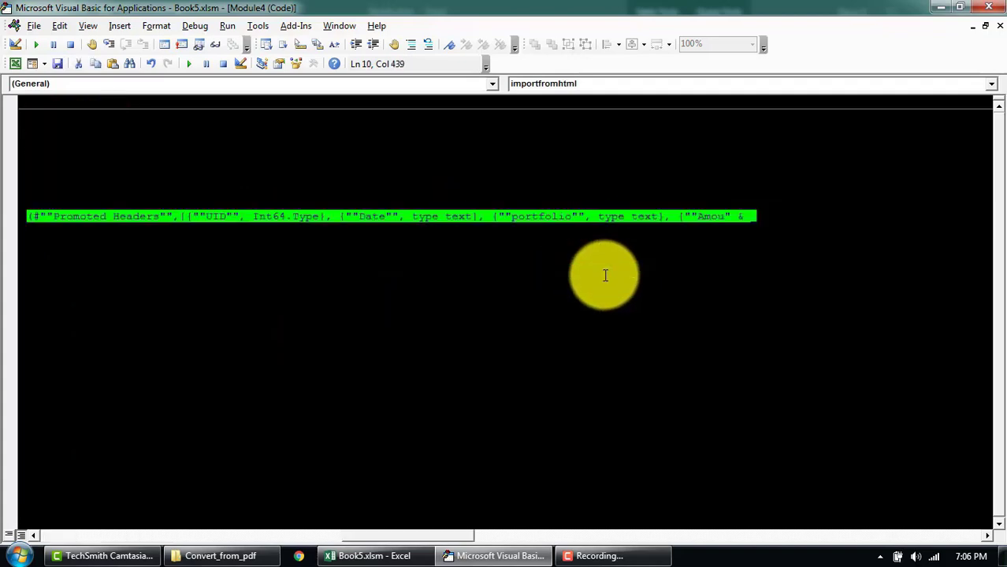
pyautogui.press('Down')
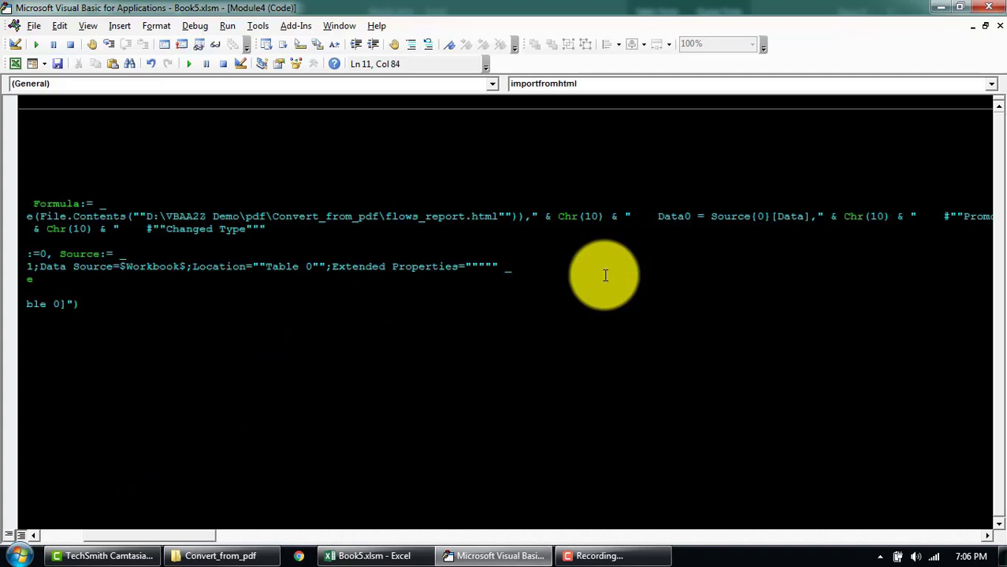
pyautogui.press('Home')
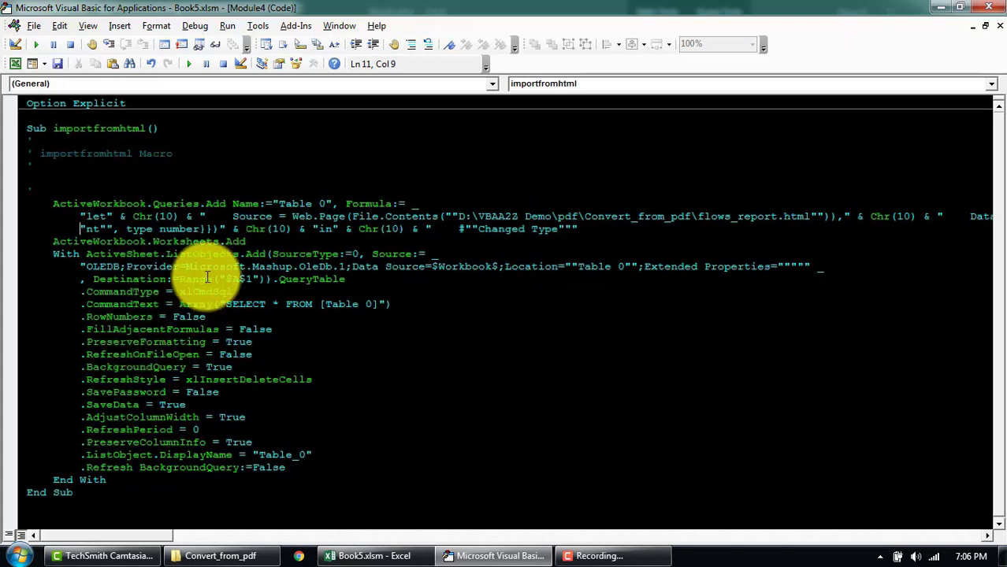
# - Review the ListObjects.Add block: OLEDB connection, CommandText 'SELECT * FROM [Table 0]' and table settings
pyautogui.moveTo(187, 254); pyautogui.dragTo(258, 254)
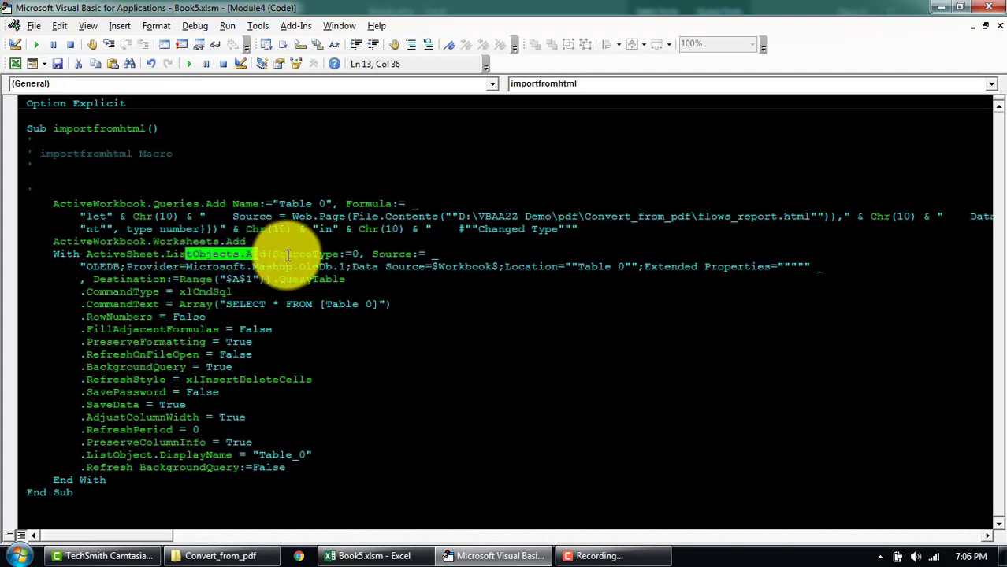
pyautogui.click(377, 260)
pyautogui.click(95, 264)
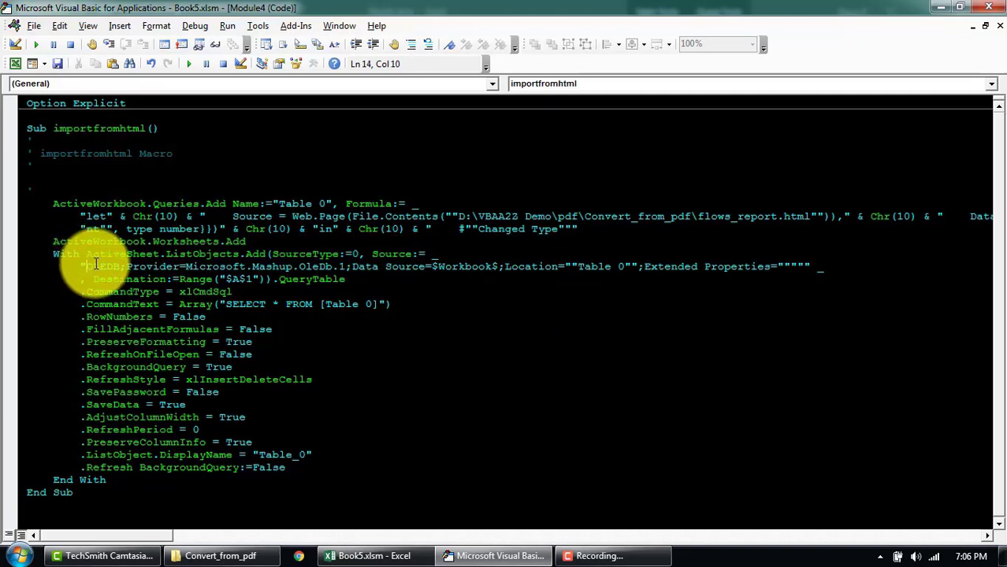
pyautogui.moveTo(95, 264); pyautogui.dragTo(764, 270)
pyautogui.click(332, 341)
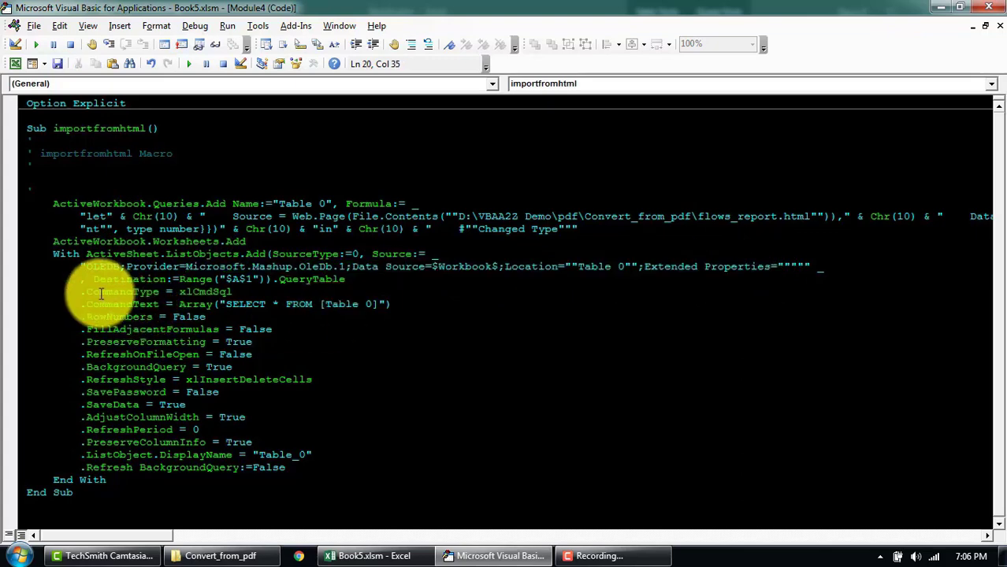
pyautogui.moveTo(95, 278); pyautogui.dragTo(360, 318)
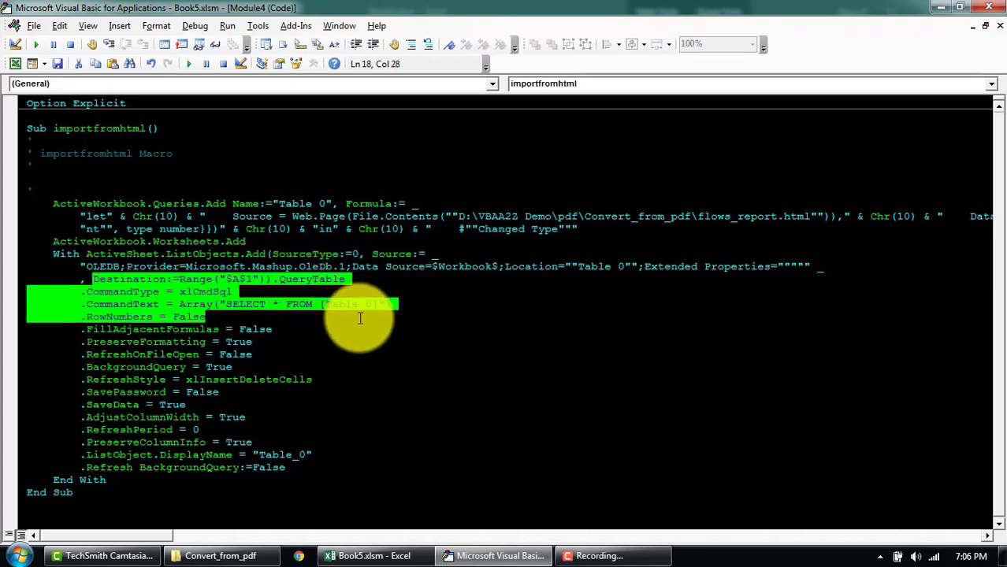
pyautogui.click(360, 318)
pyautogui.moveTo(112, 304); pyautogui.dragTo(158, 304)
pyautogui.moveTo(222, 303); pyautogui.dragTo(387, 301)
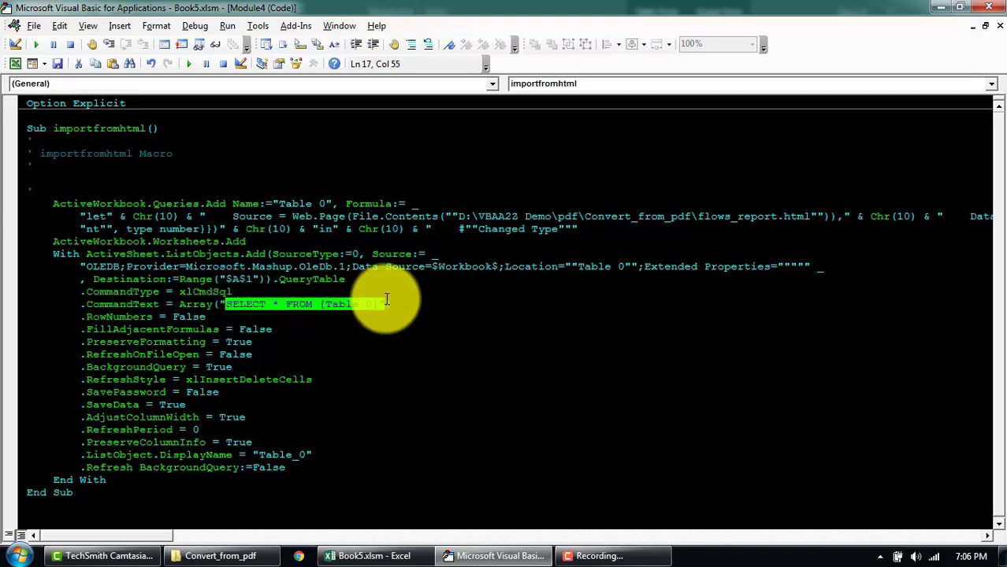
pyautogui.click(387, 300)
pyautogui.moveTo(29, 255); pyautogui.dragTo(300, 456)
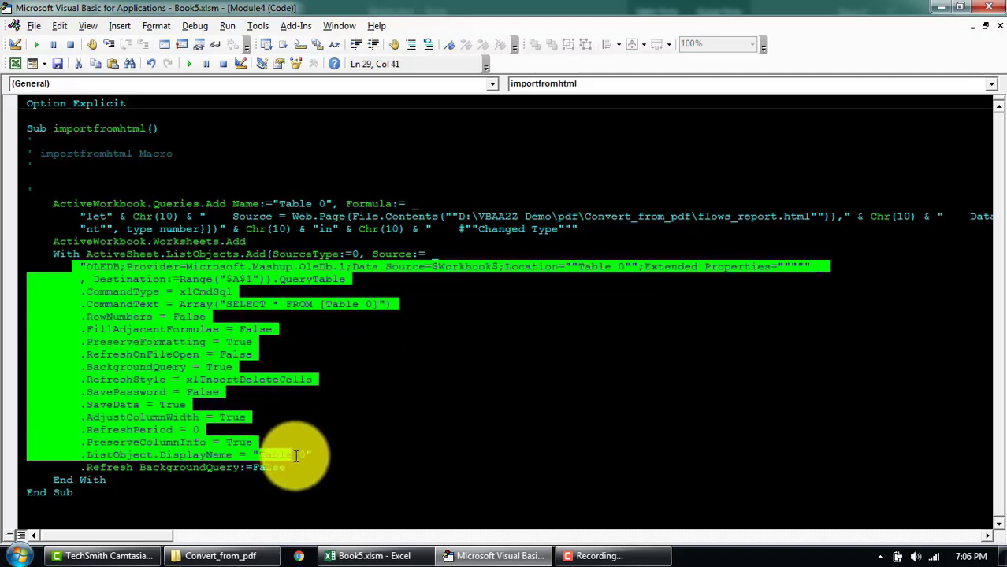
pyautogui.click(299, 456)
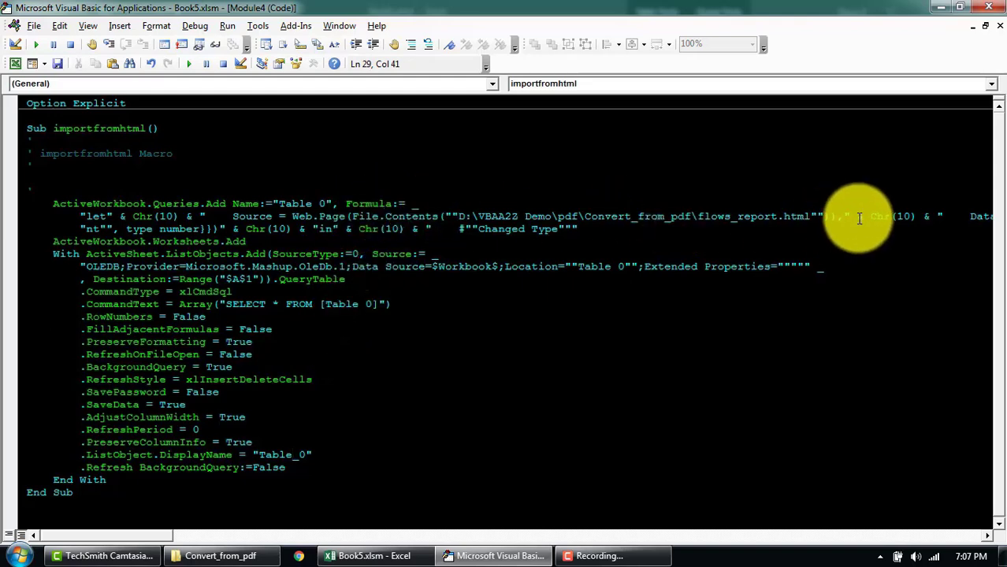
# - Insert blank lines above and below the ActiveWorkbook.Worksheets.Add line
pyautogui.press('End')
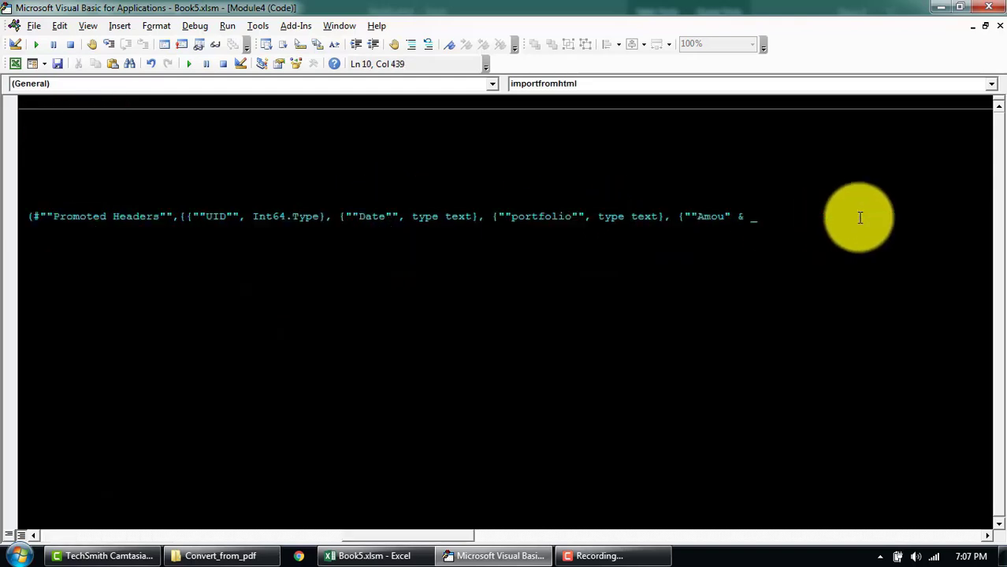
pyautogui.press('Down')
pyautogui.press('Down')
pyautogui.press('Down')
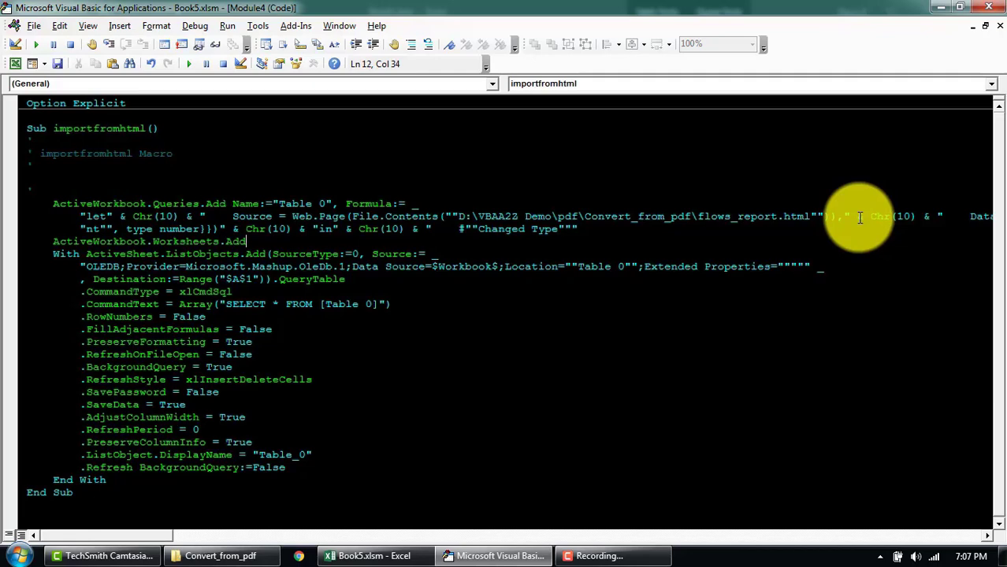
pyautogui.press('Return')
pyautogui.press('End')
pyautogui.press('Return')
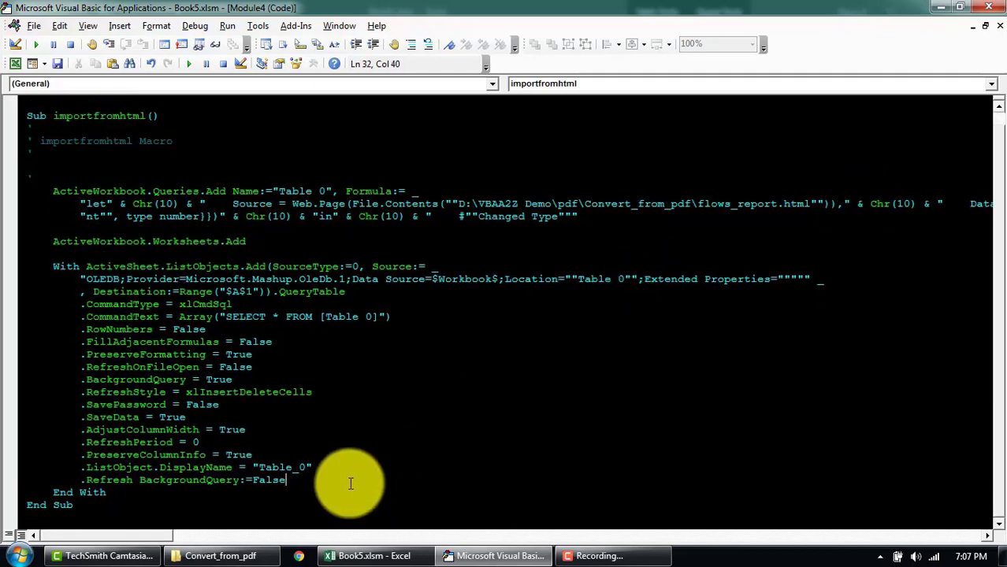
pyautogui.scroll(-1, 478, 382)
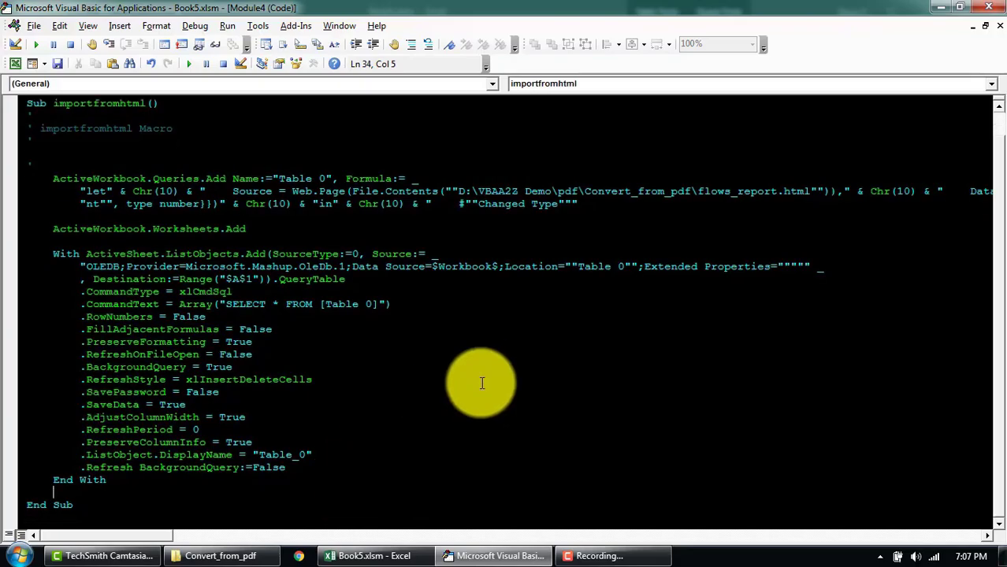